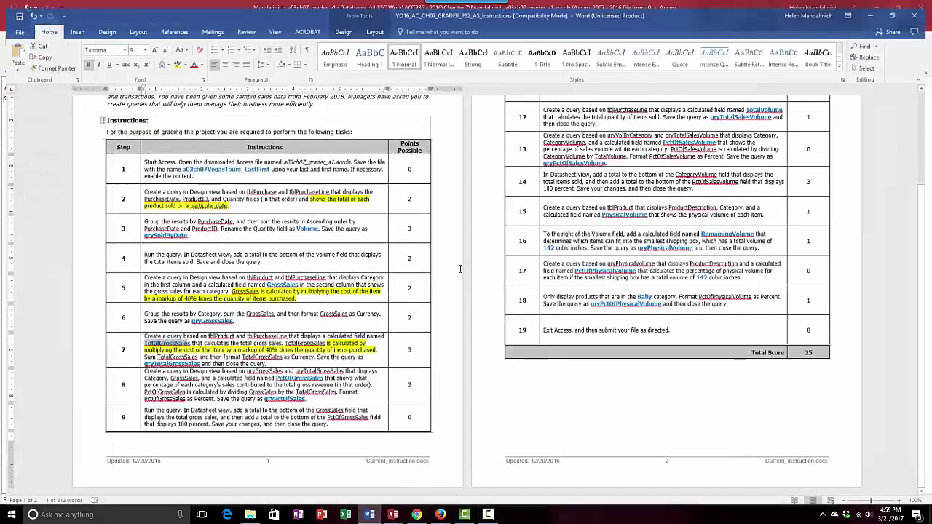
Step: Review step 8 of the Word instructions on the PctOfGrossSales query, and return to the Access database
left_click(369, 515)
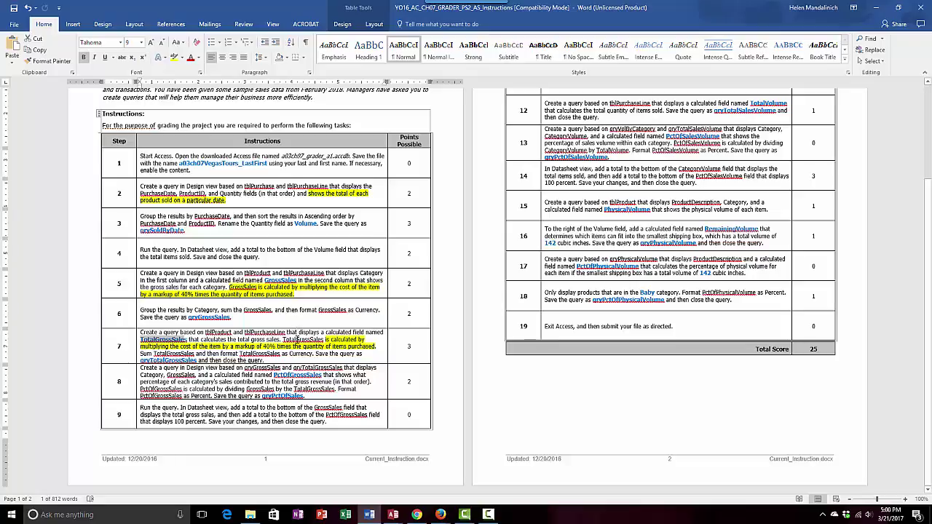
left_click(288, 355)
scroll(347, 348, "up", 2)
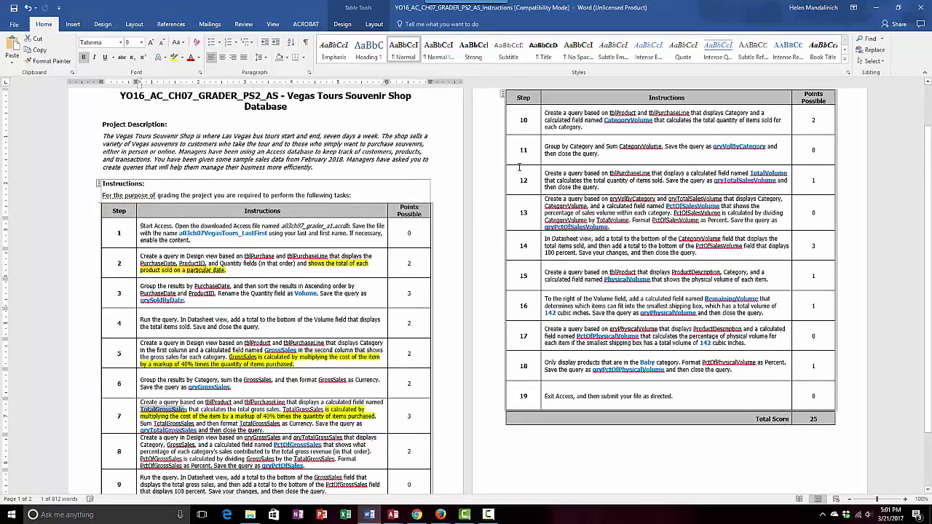
scroll(150, 380, "down", 2)
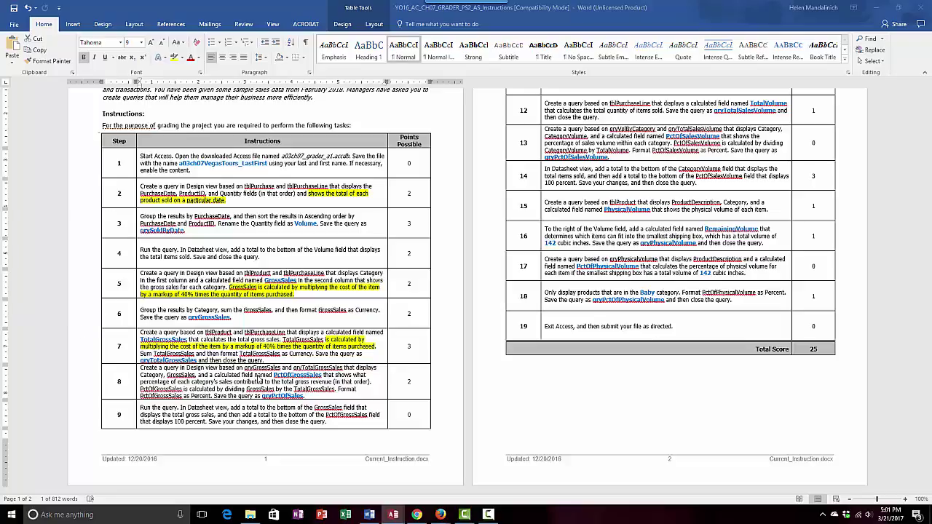
left_click(877, 7)
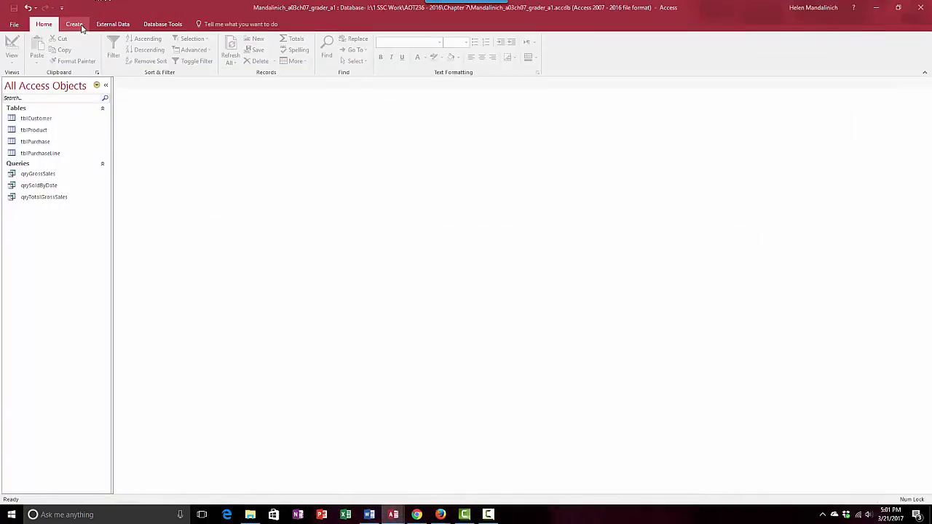
Step: Create a new query in Design view based on the queries qryGrossSales and qryTotalGrossSales
left_click(74, 24)
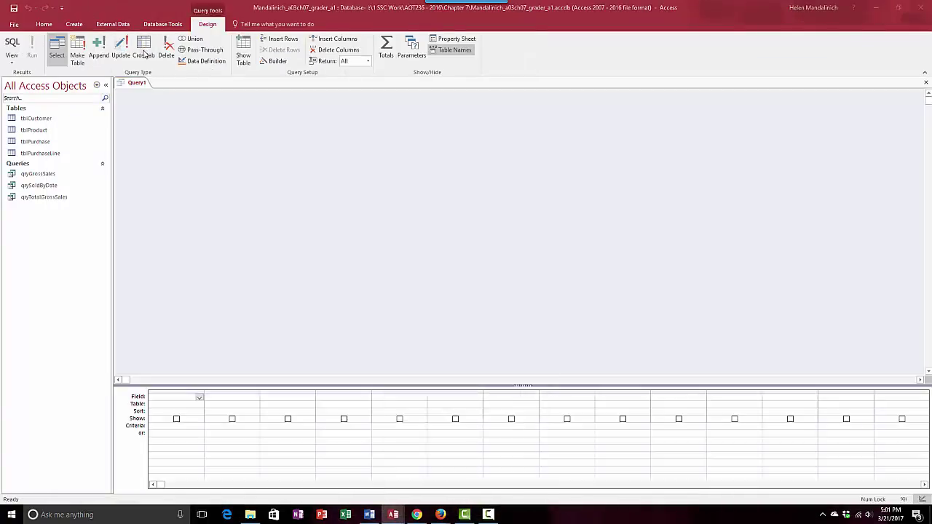
left_click(144, 48)
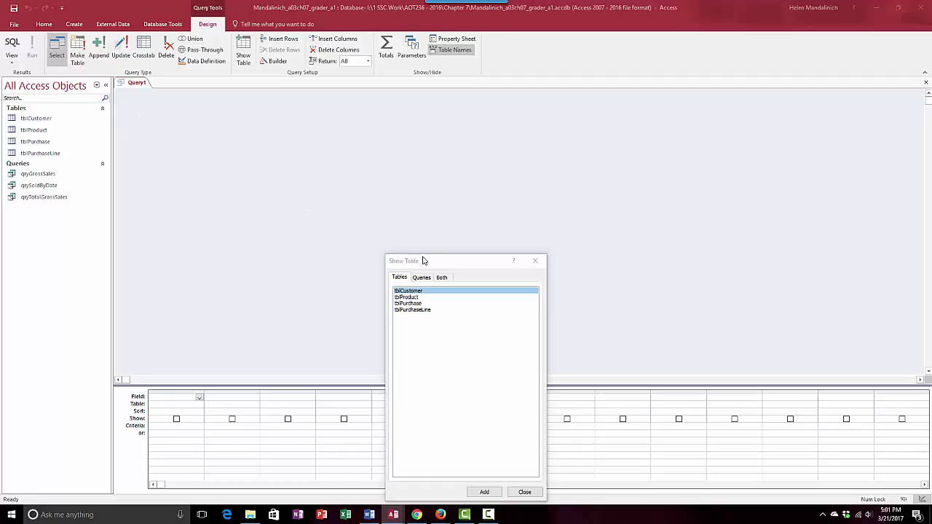
left_click_drag(423, 261, 255, 100)
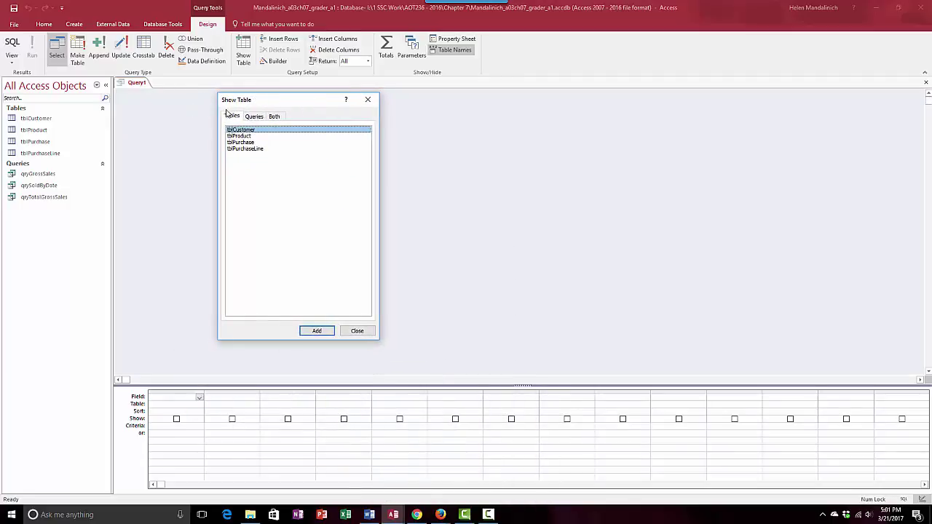
left_click(255, 118)
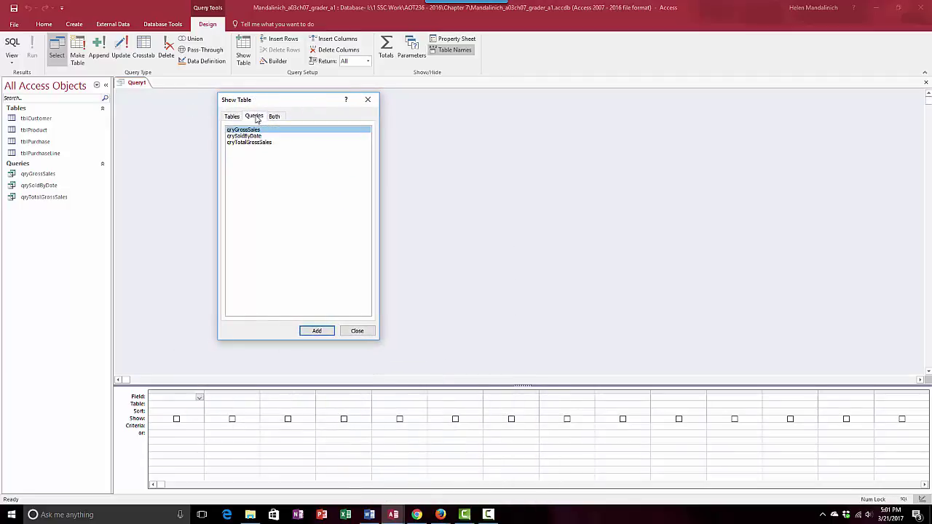
left_click_drag(264, 102, 398, 100)
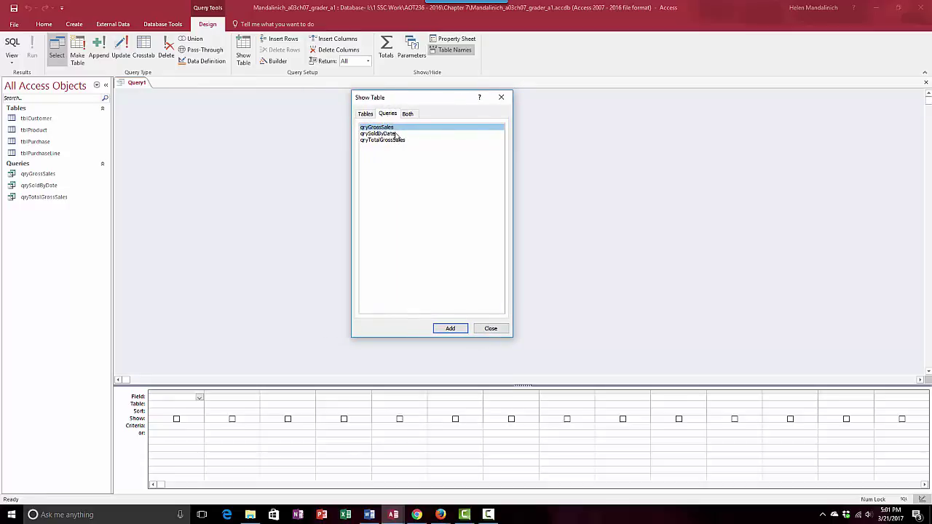
double_click(396, 129)
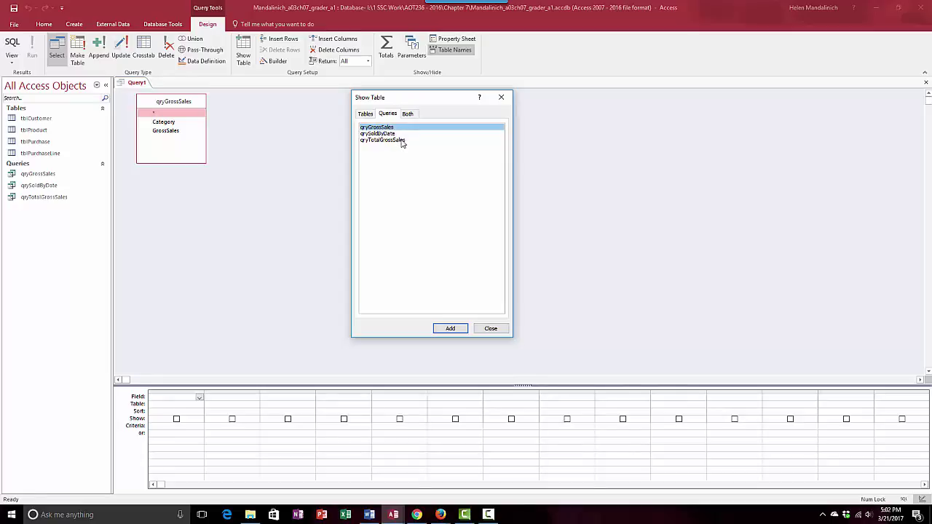
double_click(402, 140)
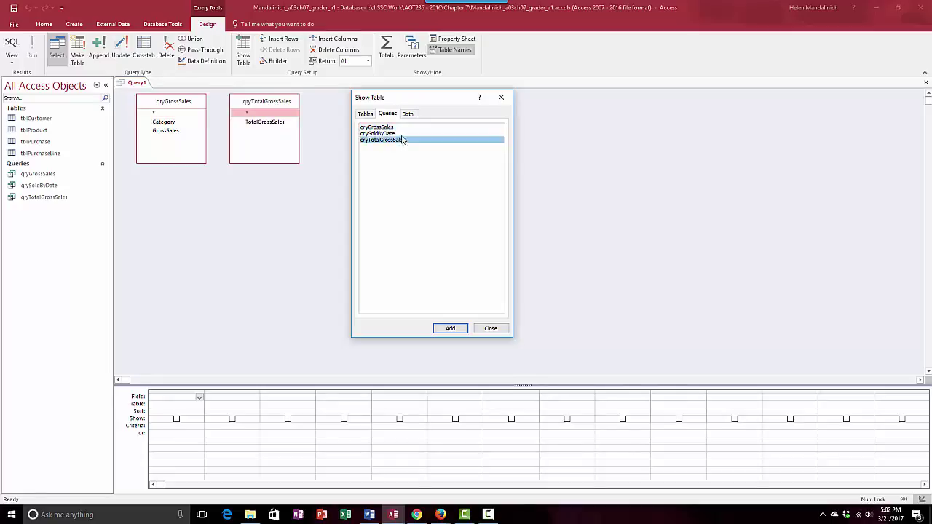
left_click(491, 328)
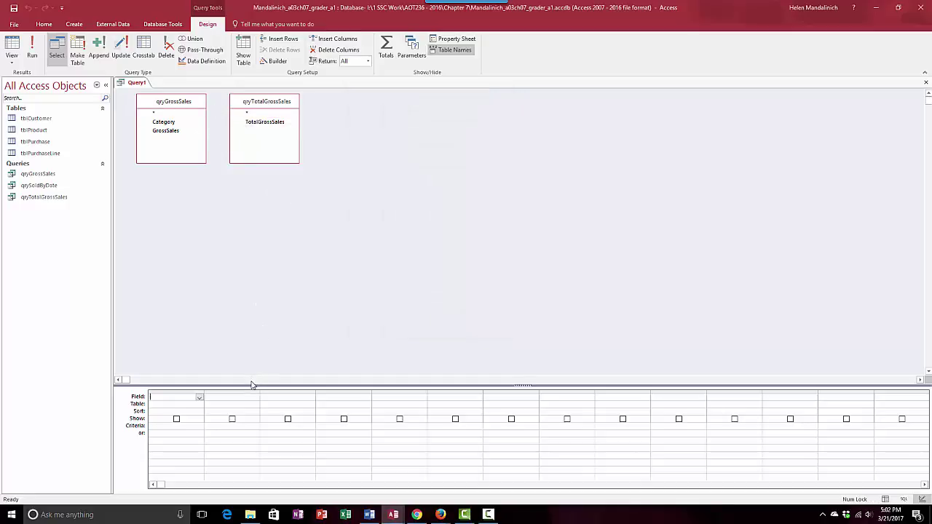
Step: Enlarge the query design grid and add the Category and GrossSales fields from qryGrossSales to it
left_click_drag(252, 383, 262, 183)
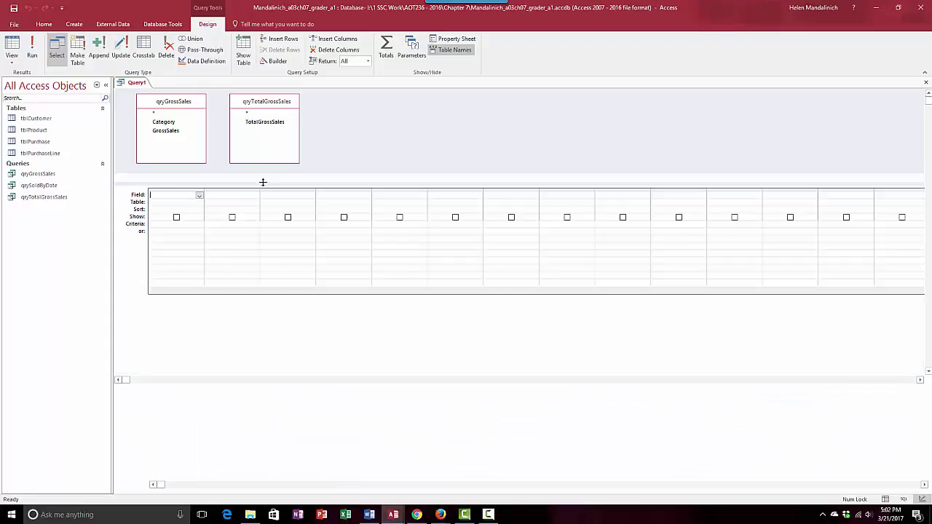
double_click(189, 125)
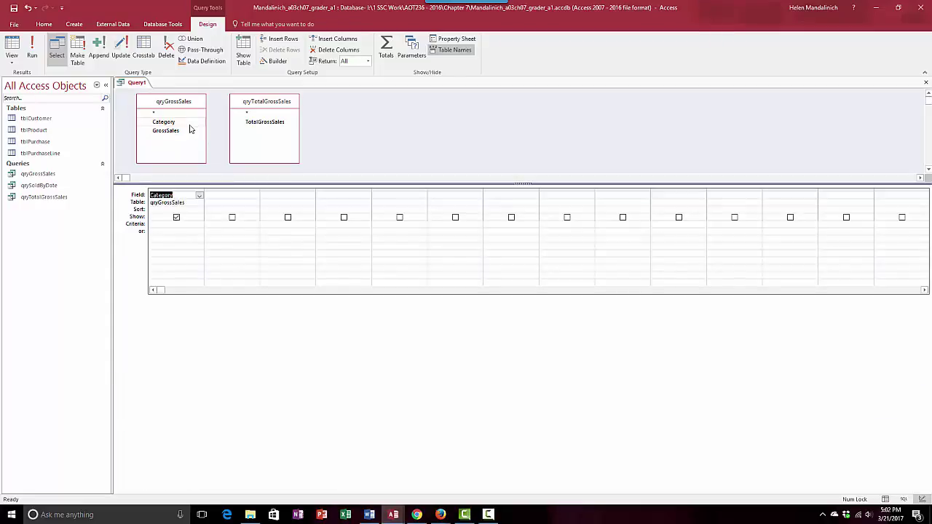
double_click(190, 134)
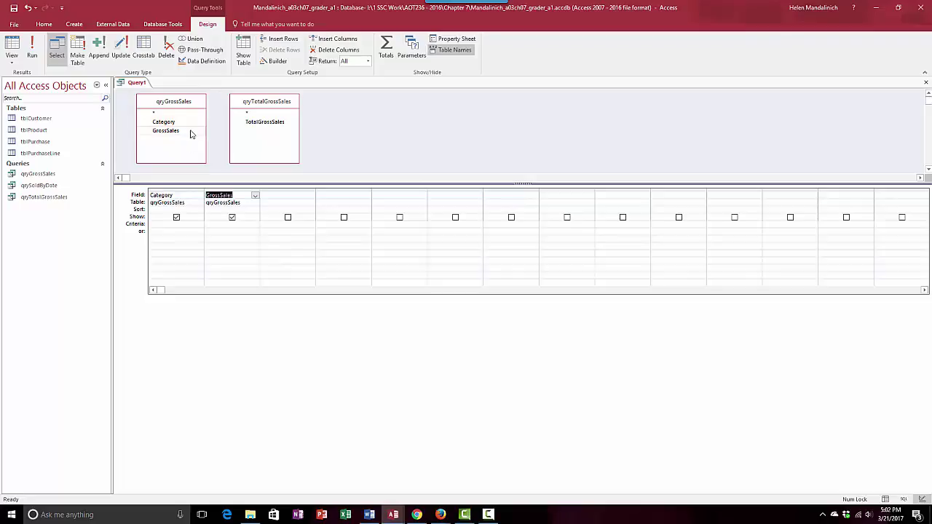
Step: Begin a calculated field in the third query column, entering the name "PctOfGrossSales:" in the Zoom window
left_click(279, 195)
right_click(279, 196)
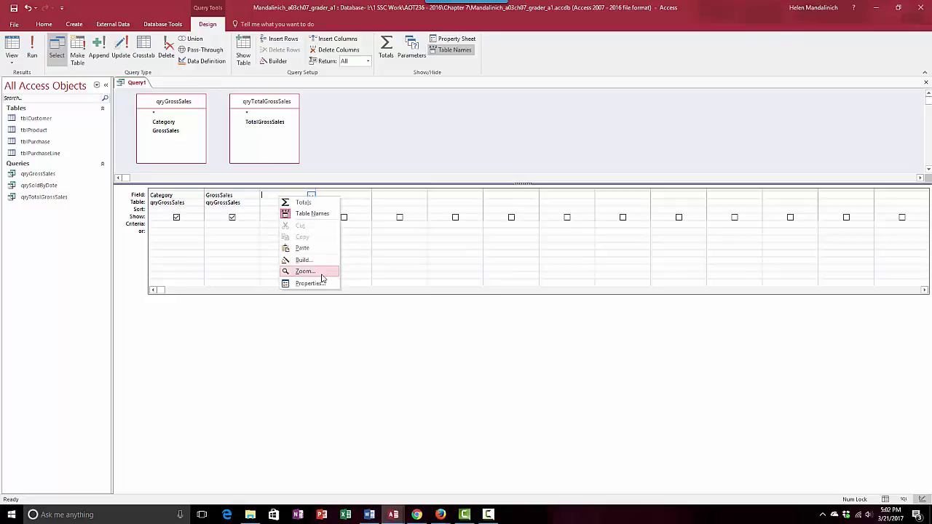
left_click(323, 271)
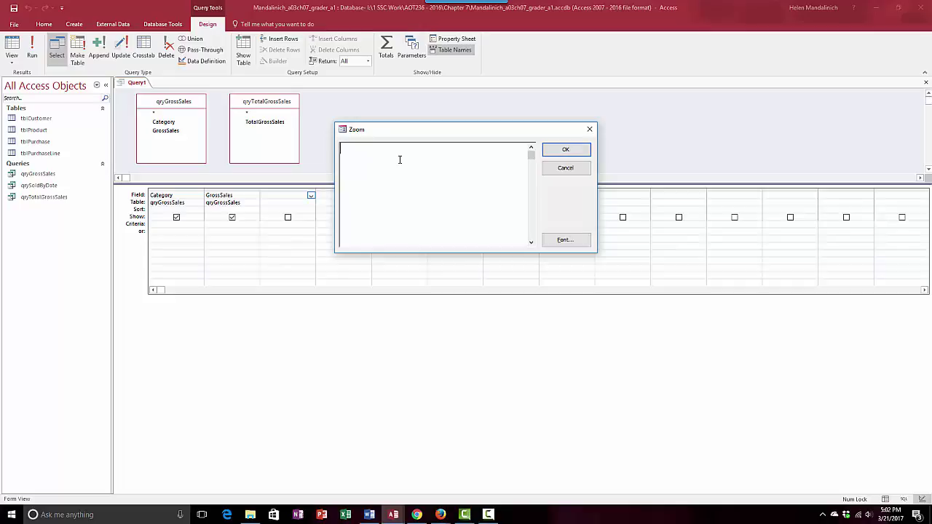
type("PctOfGrossSales:")
Step: In the Word instructions, highlight "calculated by dividing GrossSales by the TotalGrossSales" in step 8 in yellow, and return to Access
left_click(369, 515)
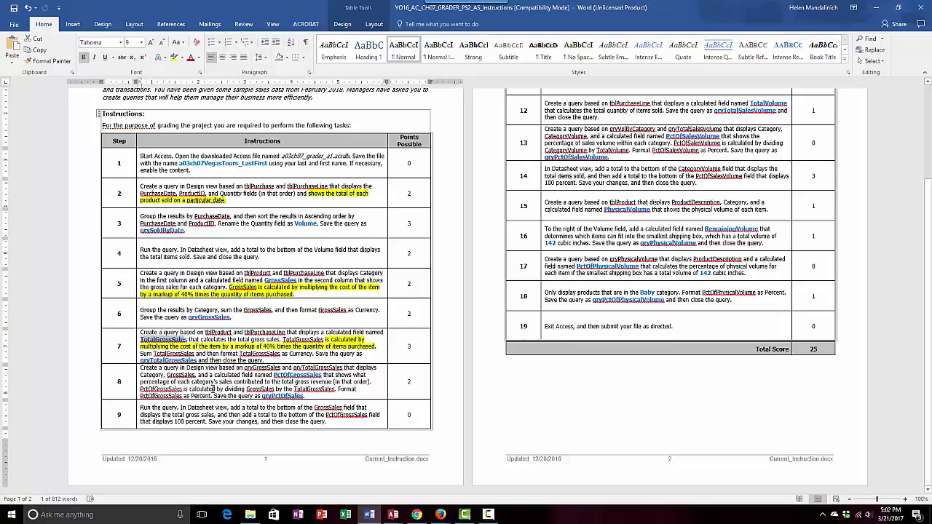
left_click_drag(191, 391, 329, 388)
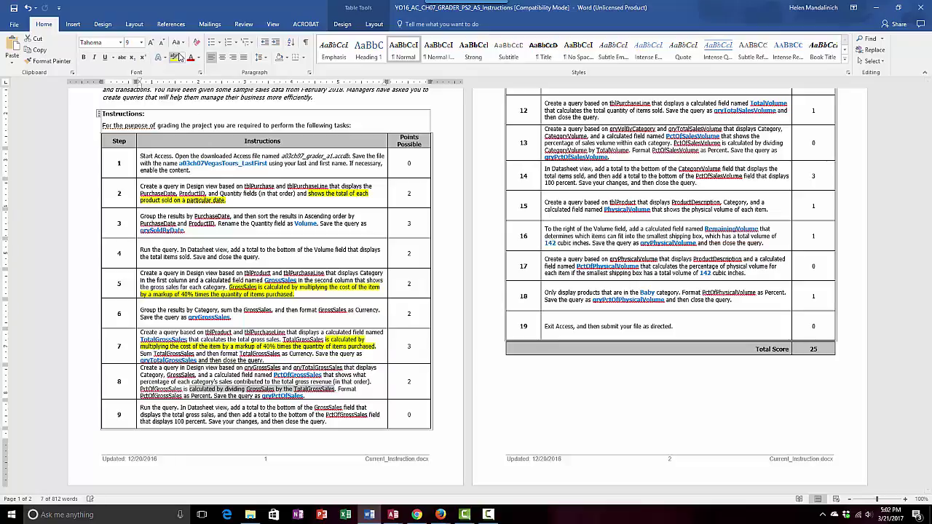
left_click_drag(189, 389, 335, 389)
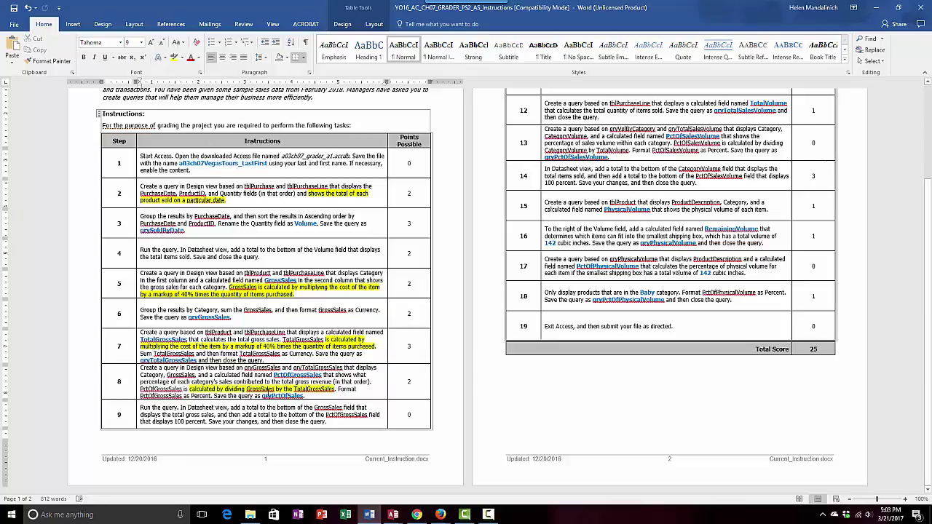
left_click(876, 7)
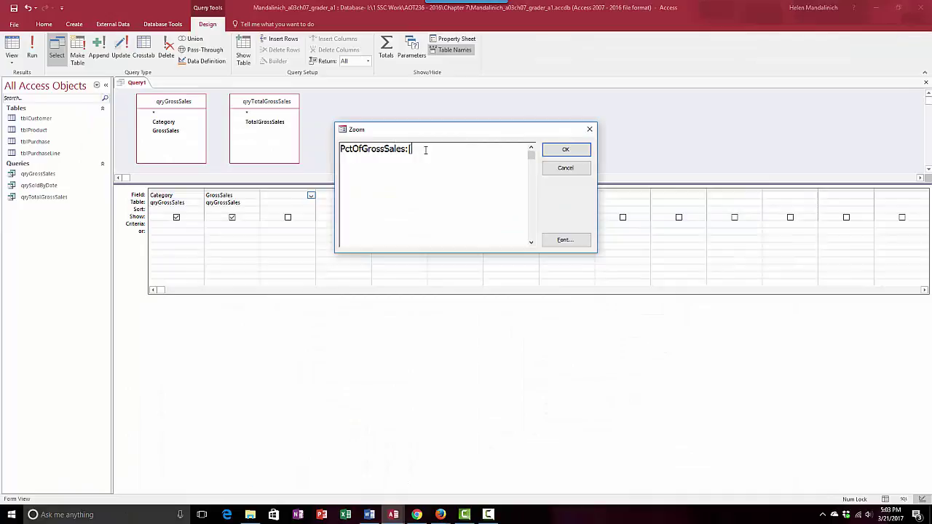
Step: Complete the calculated field's expression as PctOfGrossSales:[GrossSales]/[TotalGrossSales] and accept it
type("GrossSales]/[T")
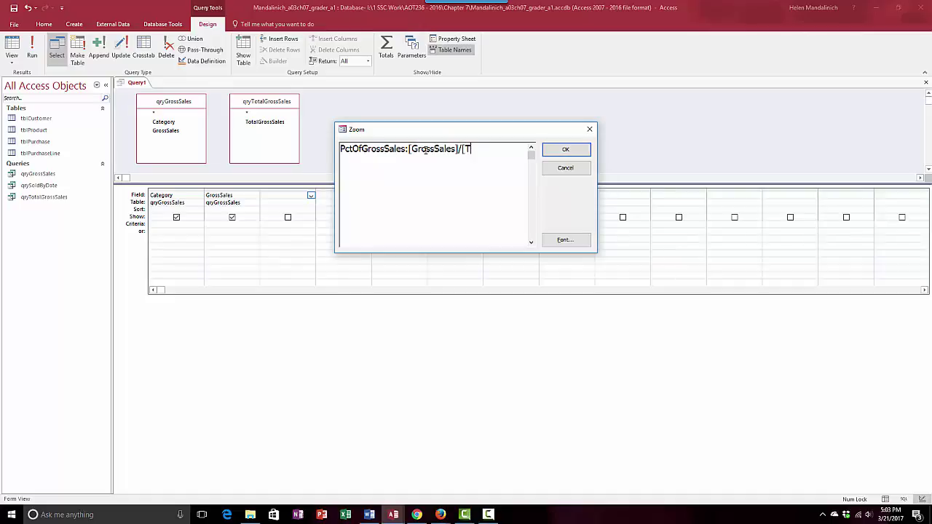
type("otalGrossSales")
left_click_drag(394, 130, 365, 100)
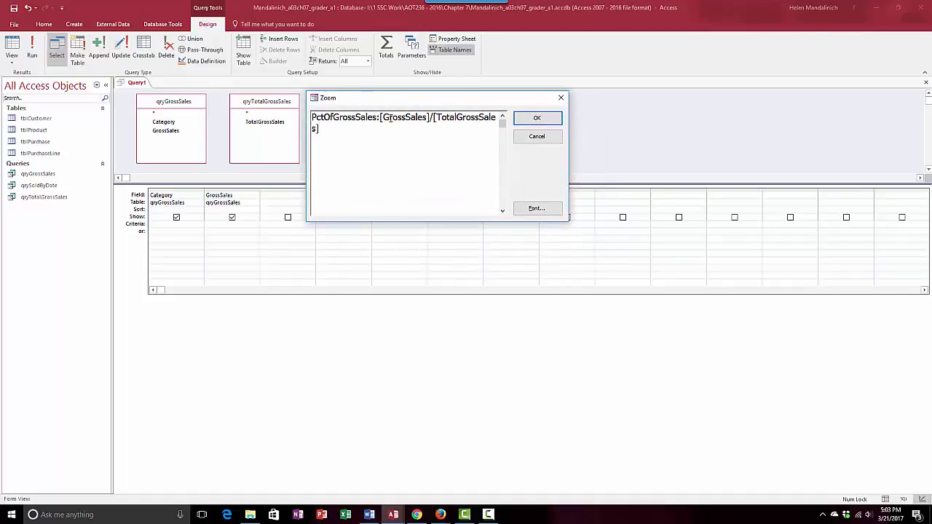
left_click(538, 119)
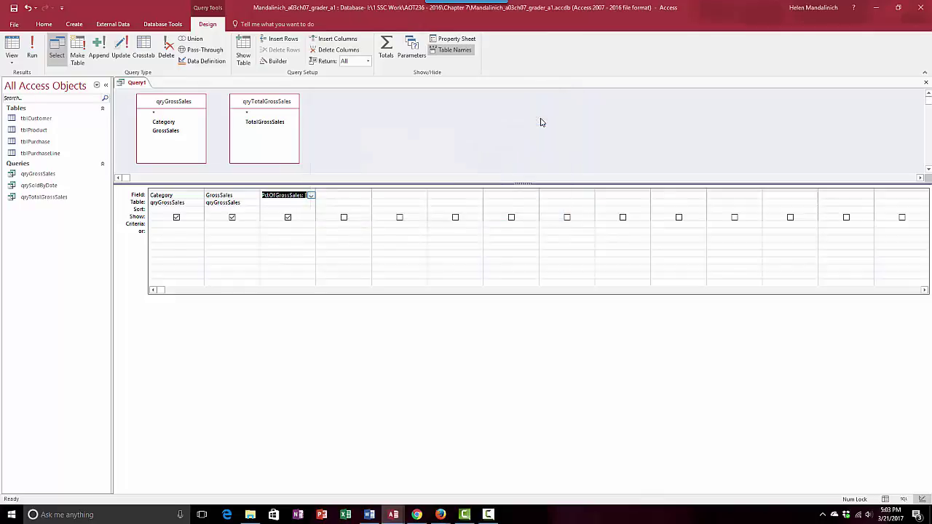
Step: Check the query results in Datasheet view, return to Design view and format the PctOfGrossSales field as Percent
left_click(32, 49)
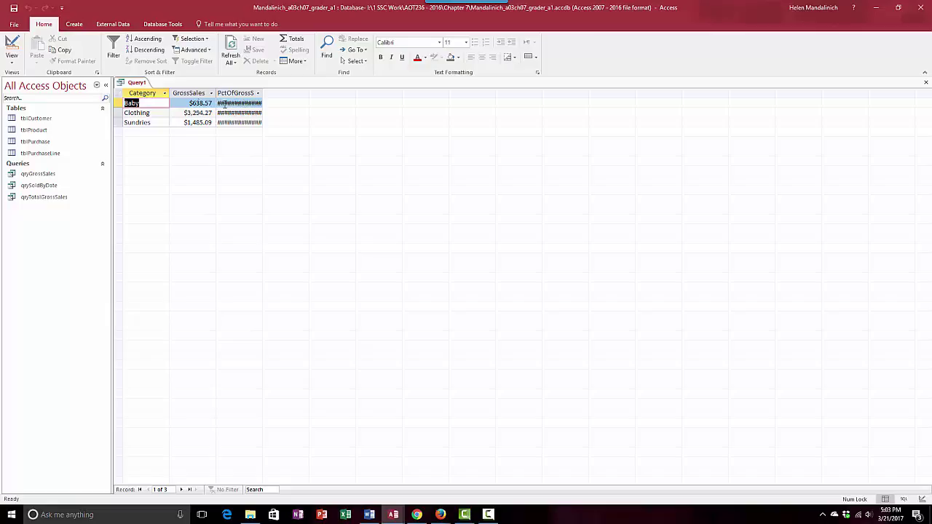
left_click(16, 48)
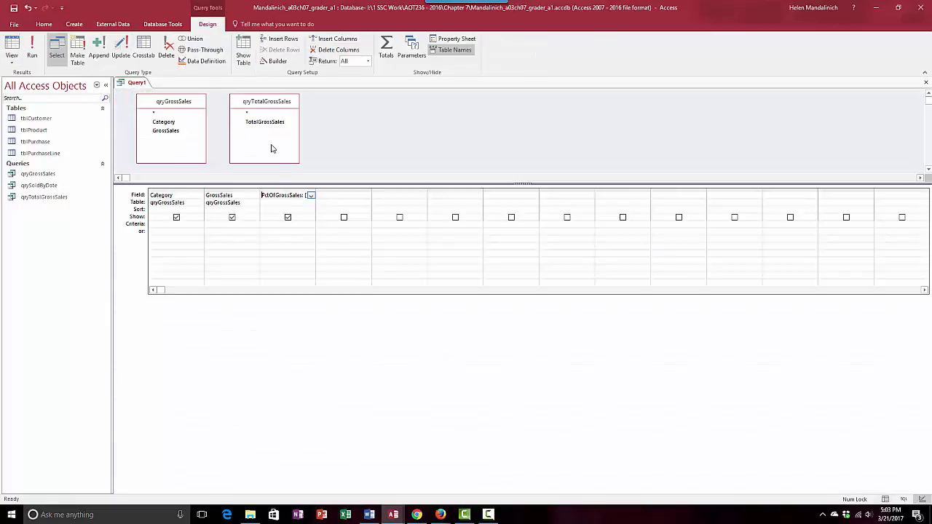
left_click(469, 40)
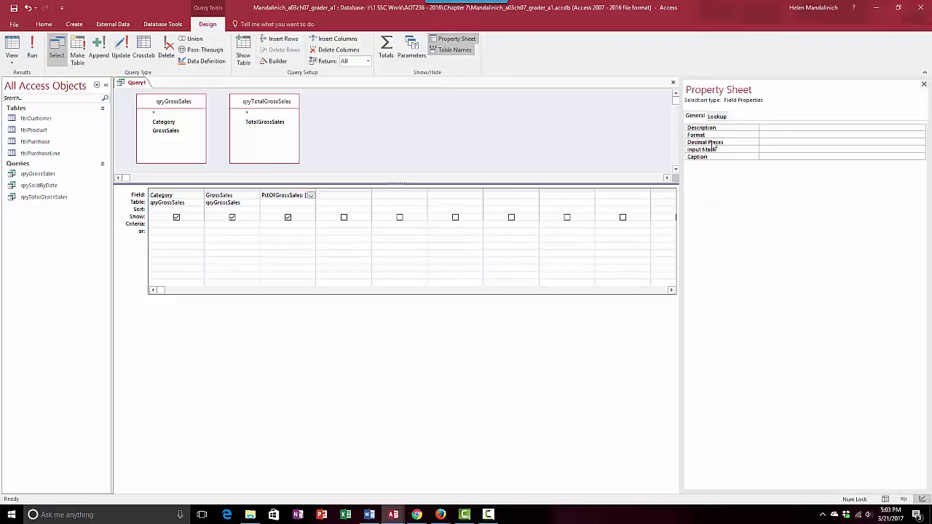
left_click(766, 136)
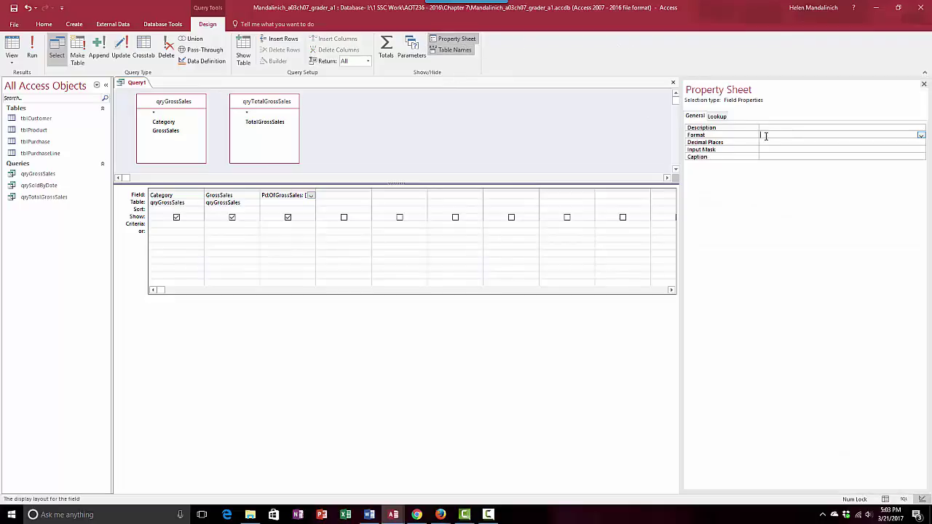
left_click(922, 136)
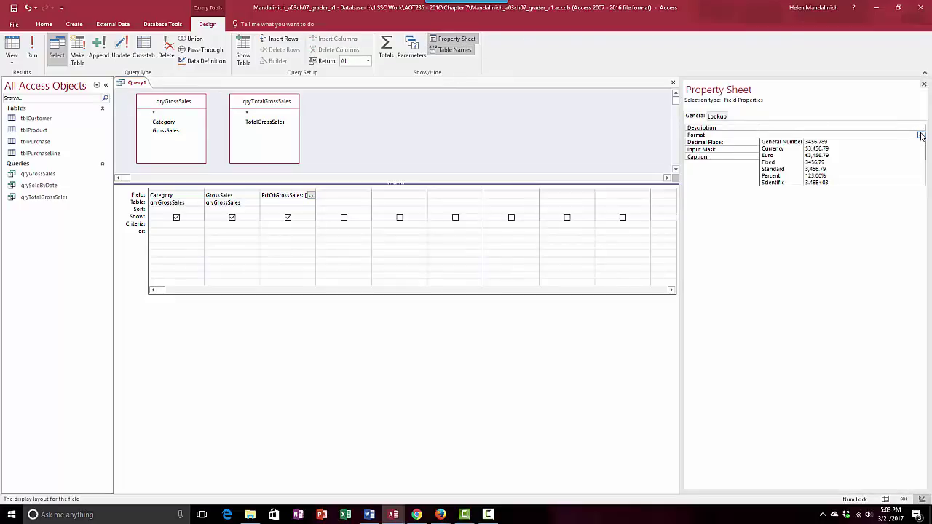
left_click(808, 177)
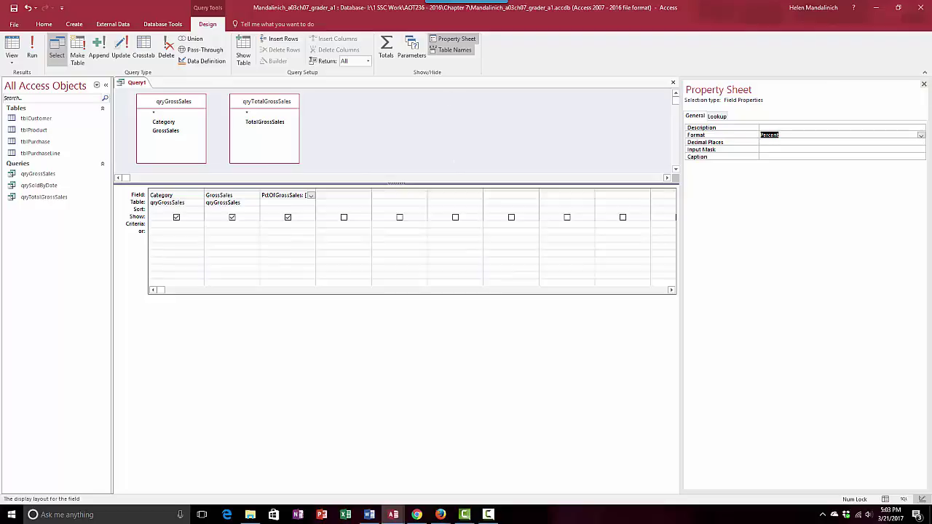
left_click(924, 85)
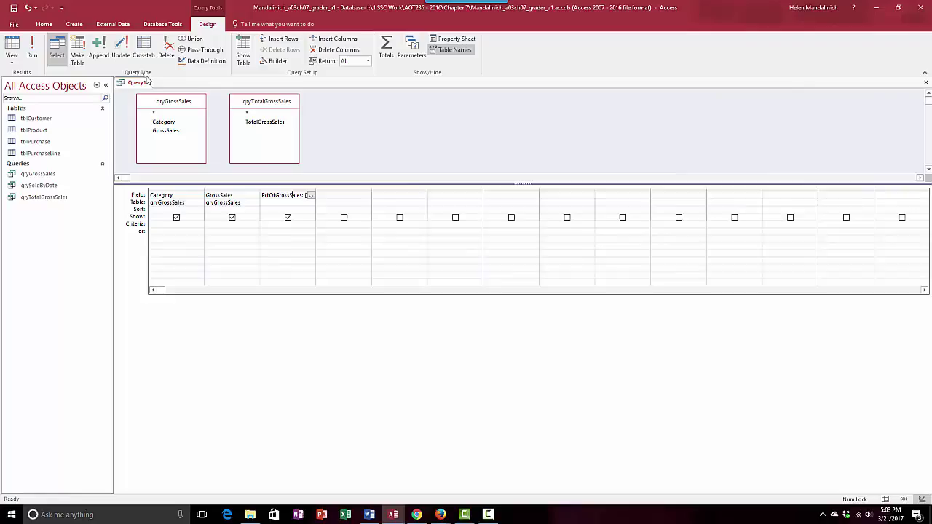
Step: Run the query and add a Total row that sums the PctOfGrossSales column
left_click(32, 49)
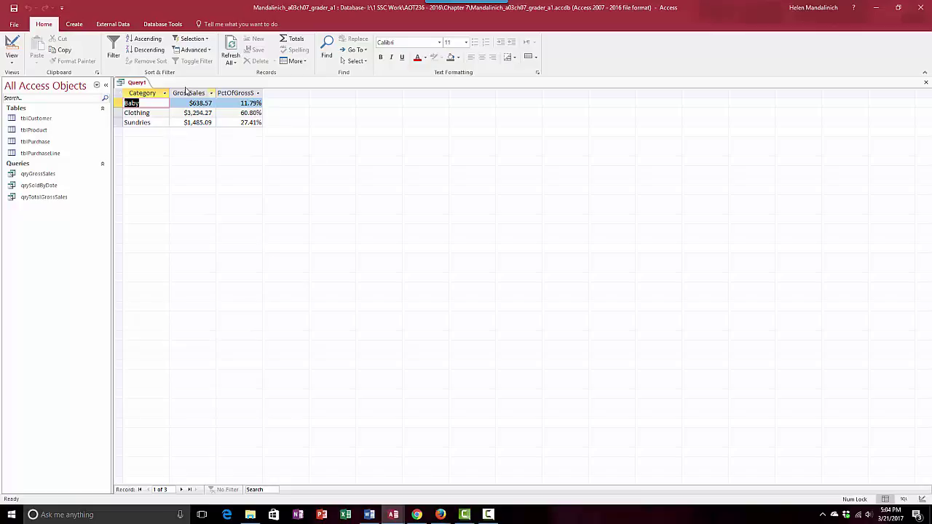
left_click(285, 40)
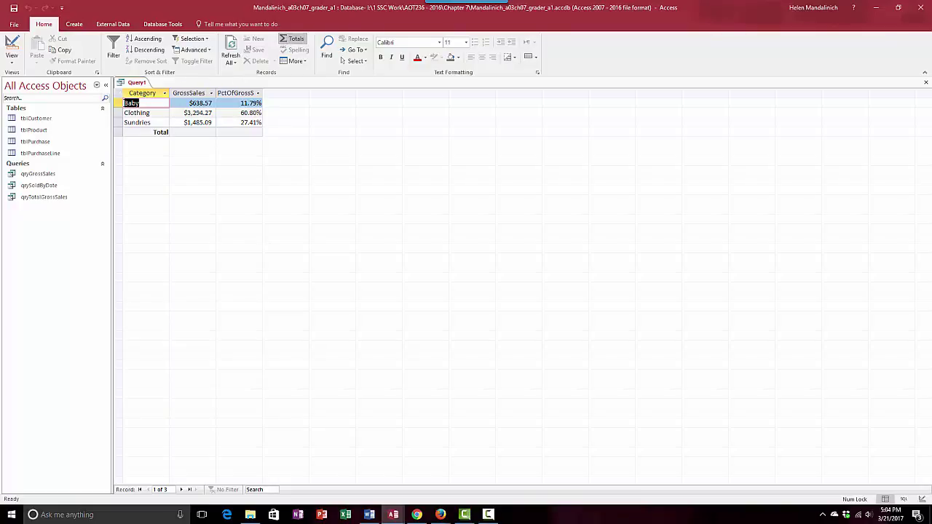
left_click(232, 132)
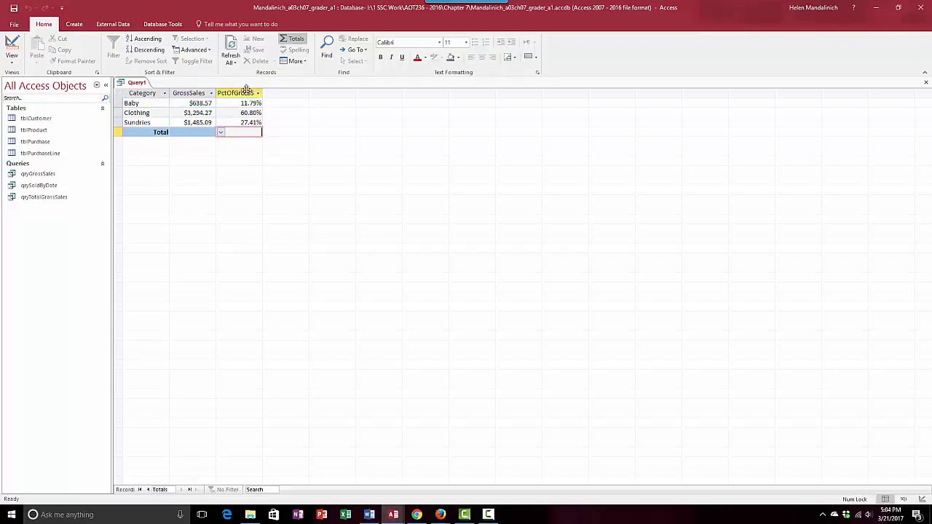
left_click(221, 132)
left_click(220, 149)
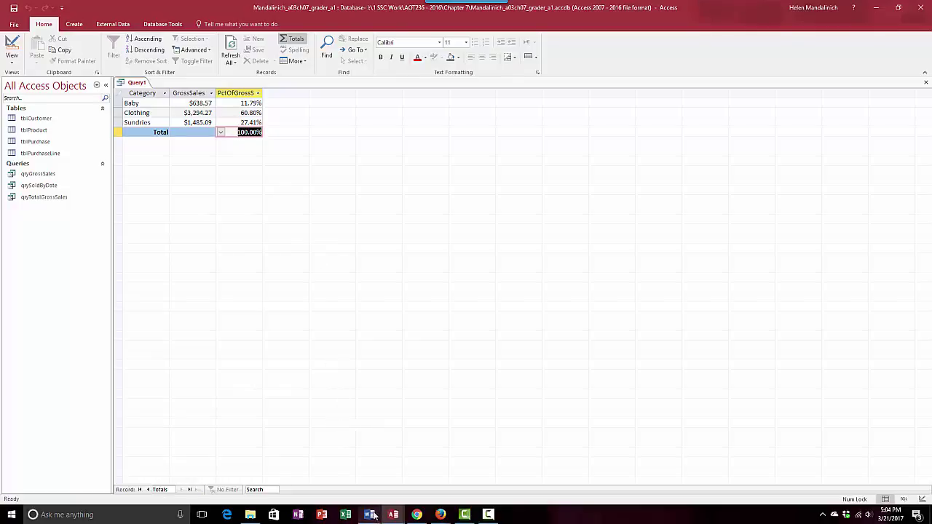
Step: Save the query as qryPctOfSales
left_click(13, 8)
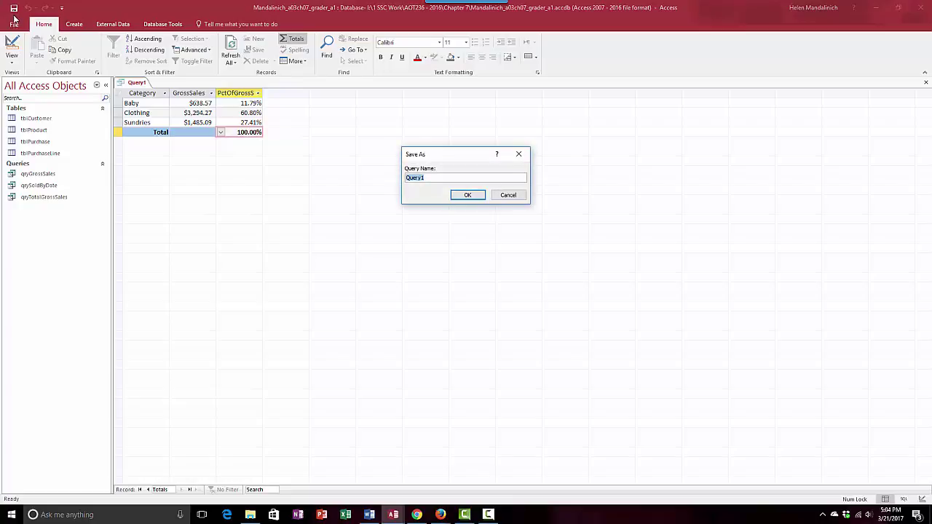
type("qryPctOfSales")
key("Return")
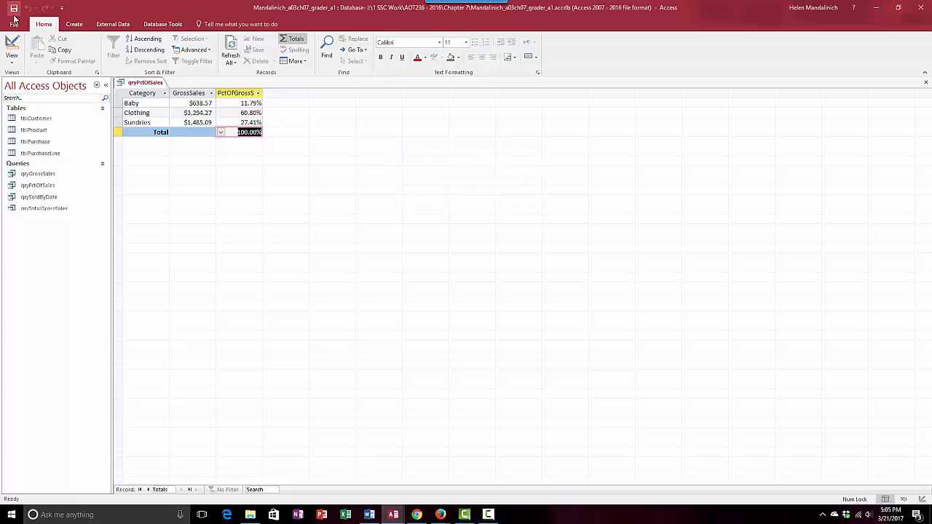
Step: Check step 9 in the Word instructions, return to Access and set the GrossSales column's Total row to Sum
left_click(369, 514)
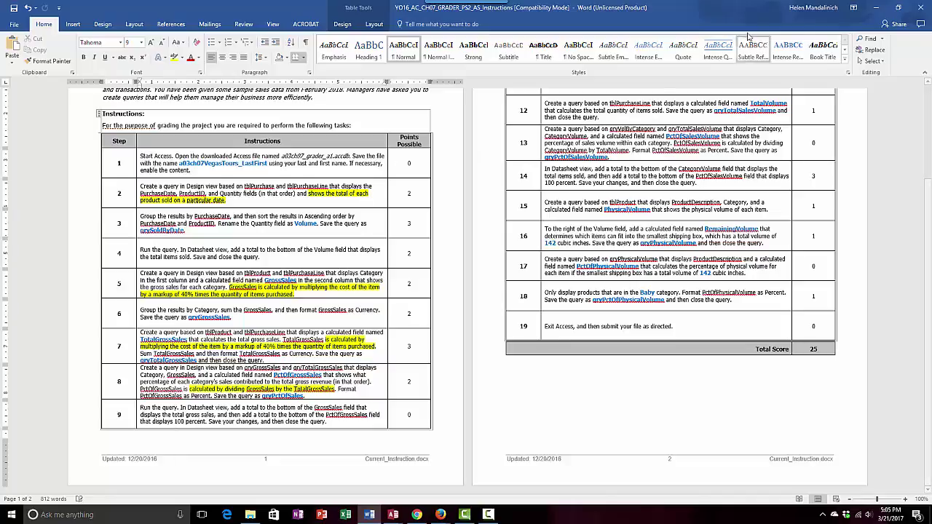
left_click(877, 7)
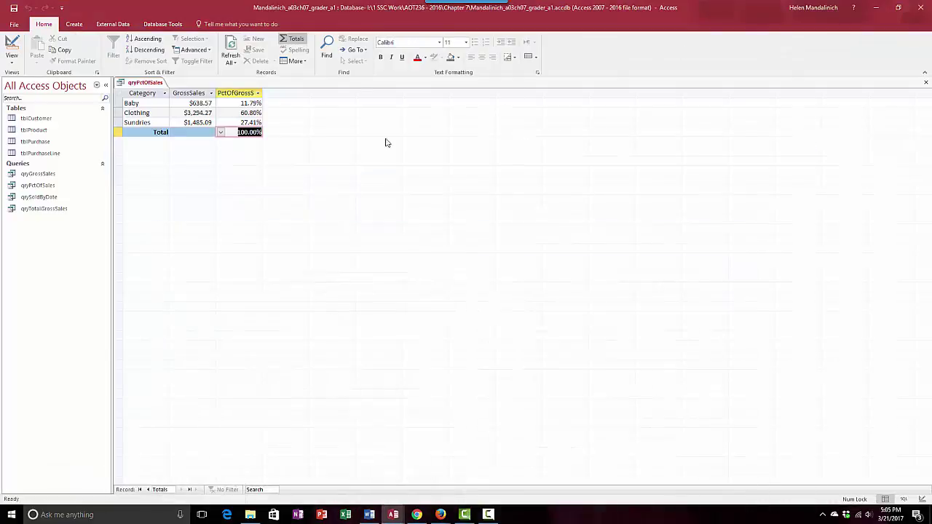
left_click(202, 132)
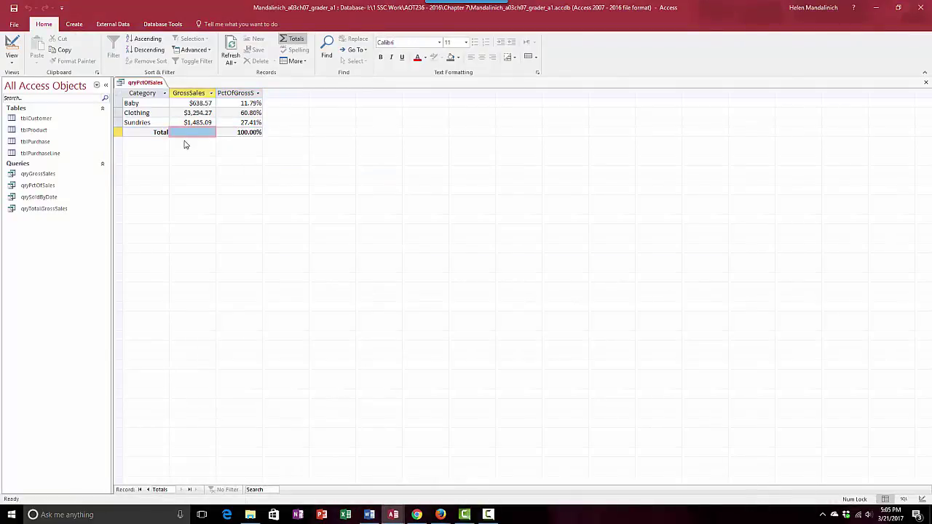
left_click(177, 133)
left_click(174, 134)
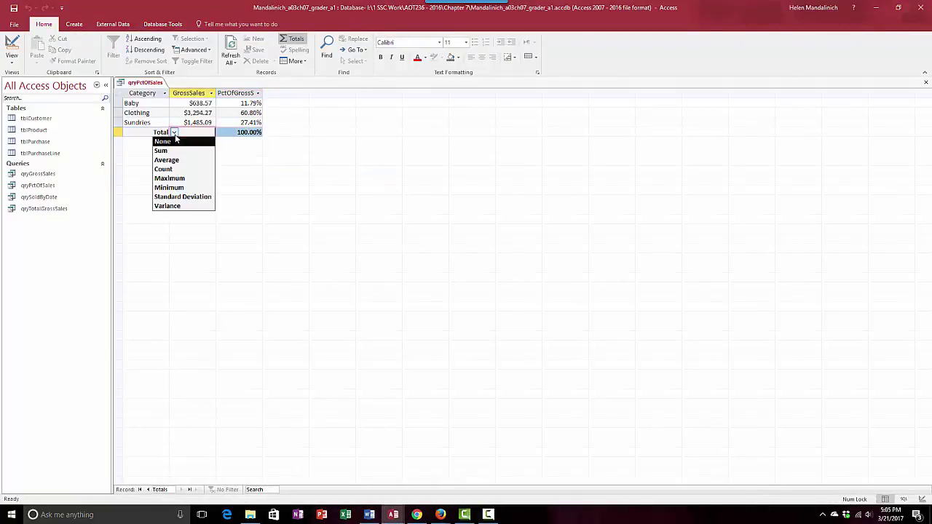
left_click(179, 150)
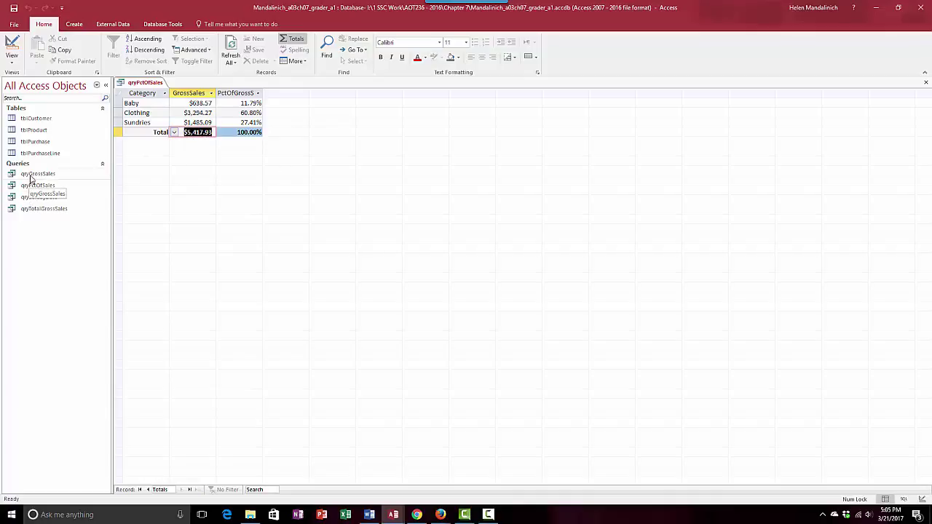
Step: Open qryTotalGrossSales to compare its total with the GrossSales sum, and close both it and qryPctOfSales
double_click(40, 209)
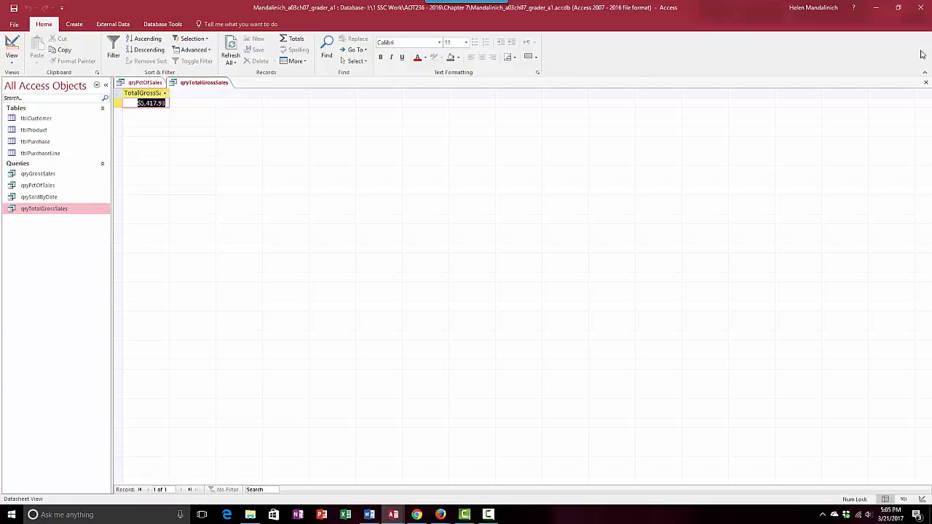
left_click(926, 83)
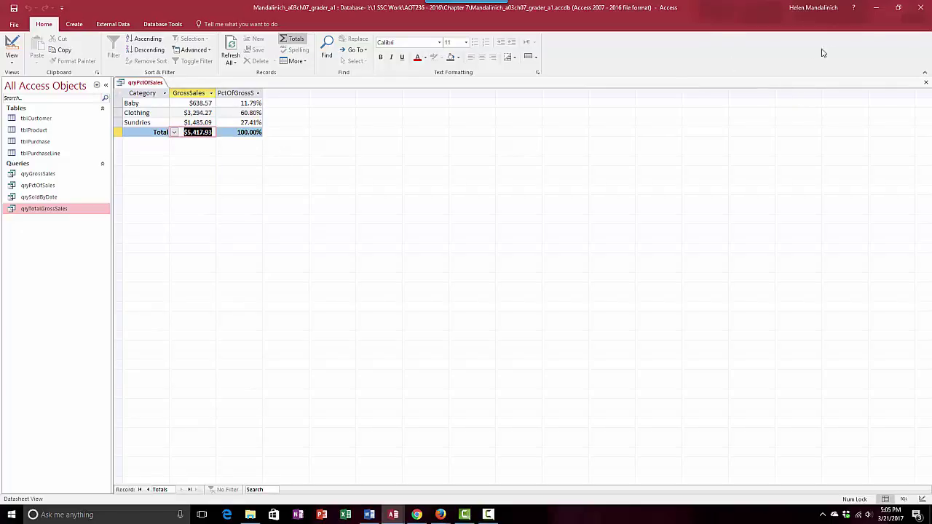
left_click(924, 84)
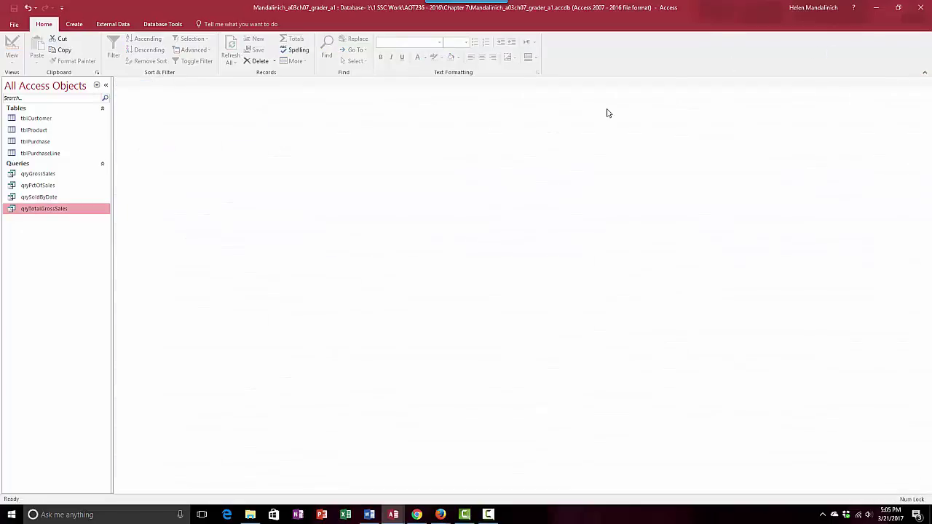
Step: In the Word instructions, examine the requirements from step 10 onward on page 2 at 130% zoom, and return to Access
left_click(369, 515)
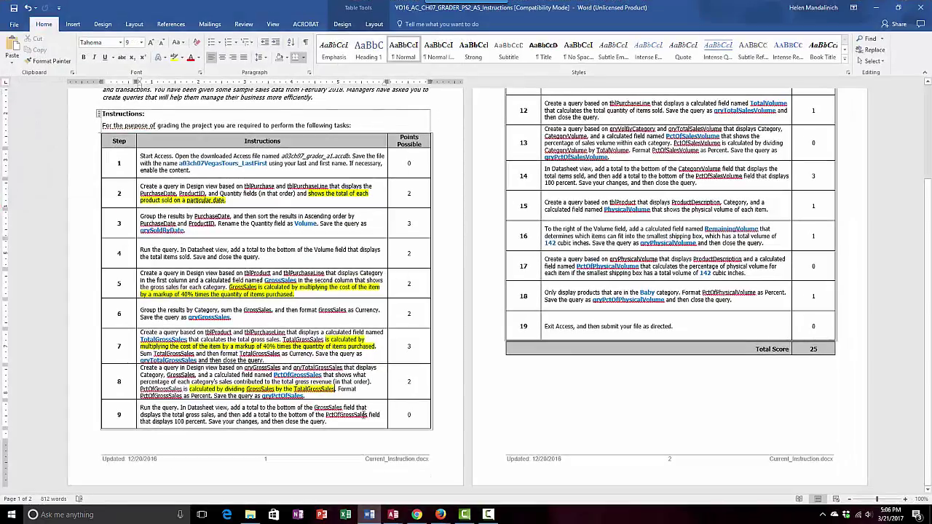
scroll(281, 413, "up", 3)
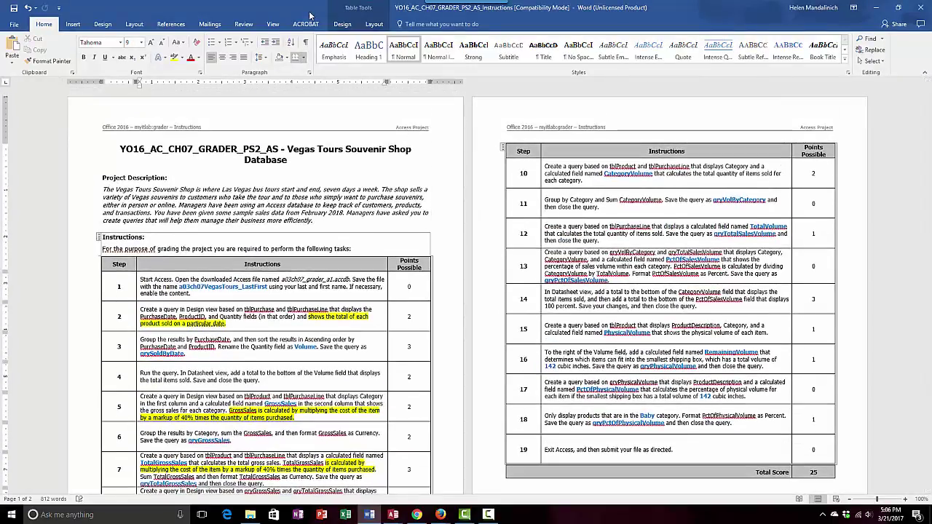
left_click(271, 24)
left_click(222, 39)
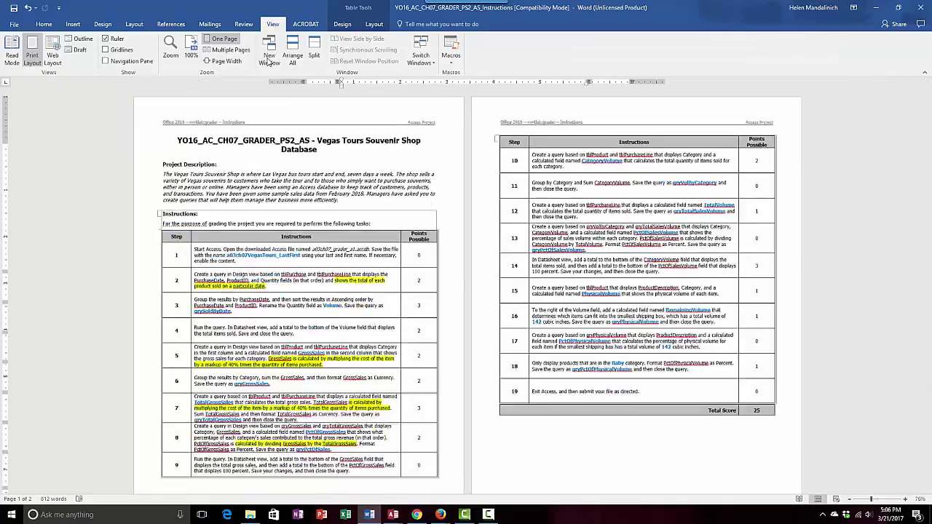
scroll(495, 216, "down", 10)
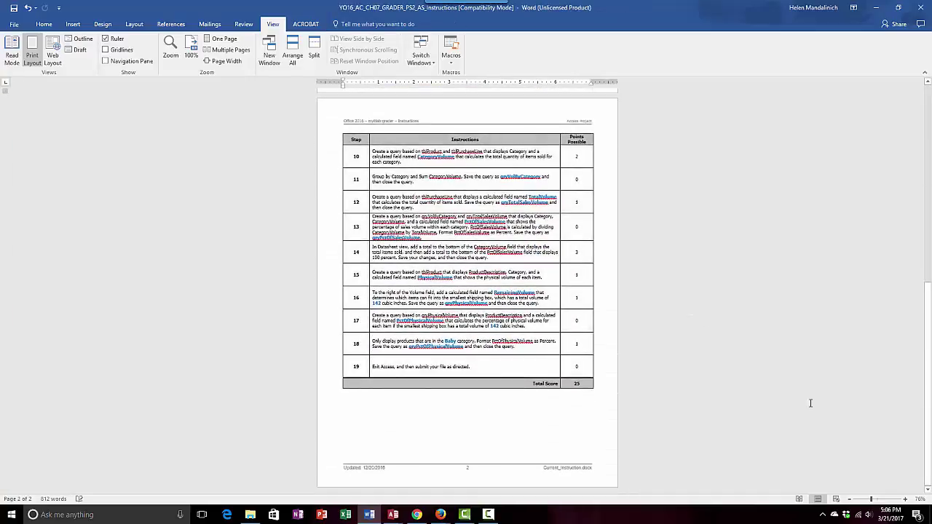
left_click(905, 500)
left_click(906, 501)
left_click(905, 501)
left_click(906, 500)
left_click(905, 501)
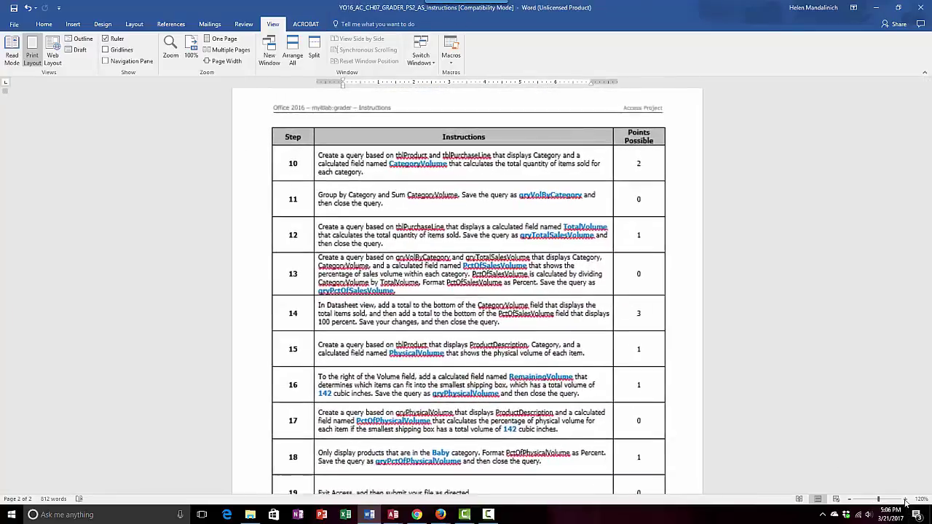
left_click(906, 501)
scroll(422, 212, "down", 1)
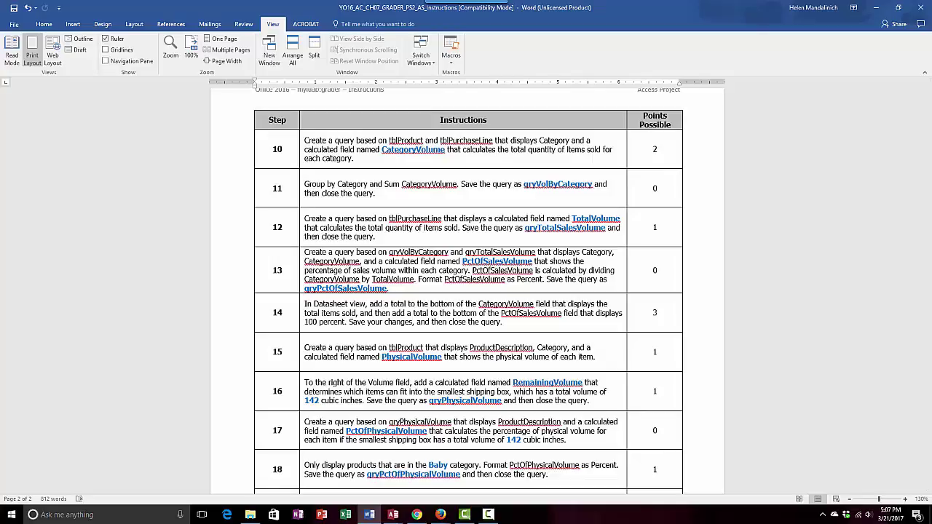
key("alt+Tab")
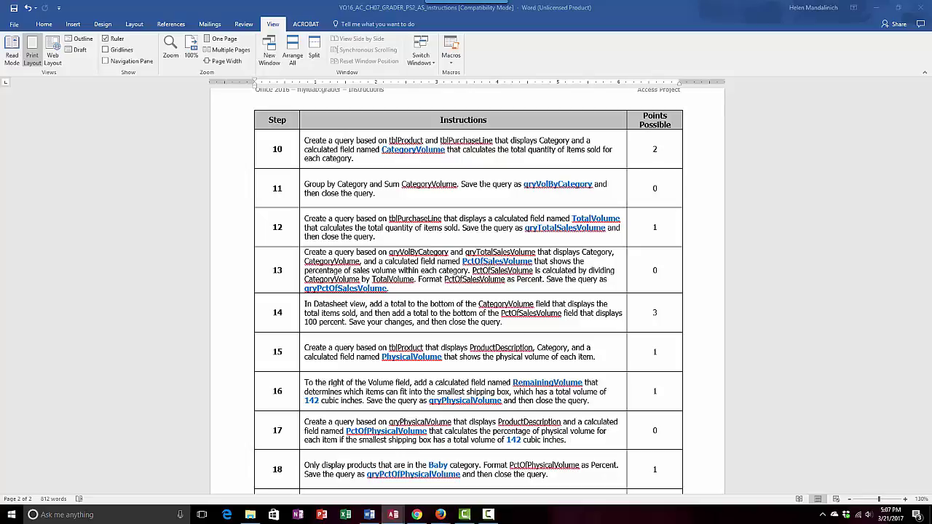
left_click(877, 8)
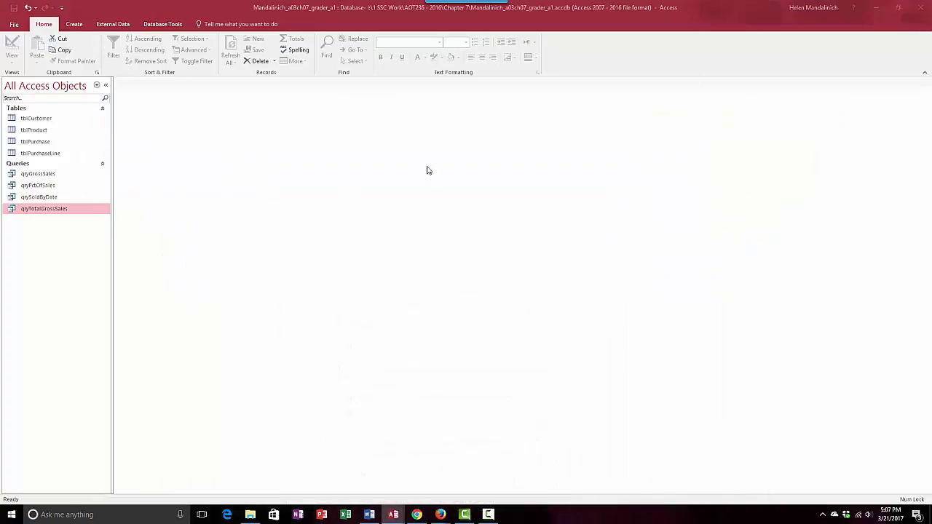
Step: Create a new query in Design view based on tblProduct and tblPurchaseLine
left_click(75, 24)
left_click(168, 51)
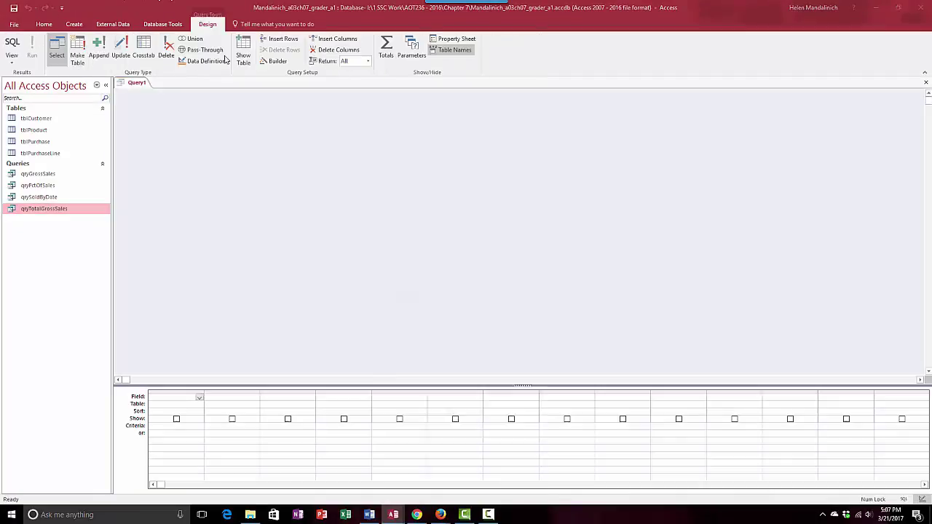
left_click_drag(471, 262, 419, 113)
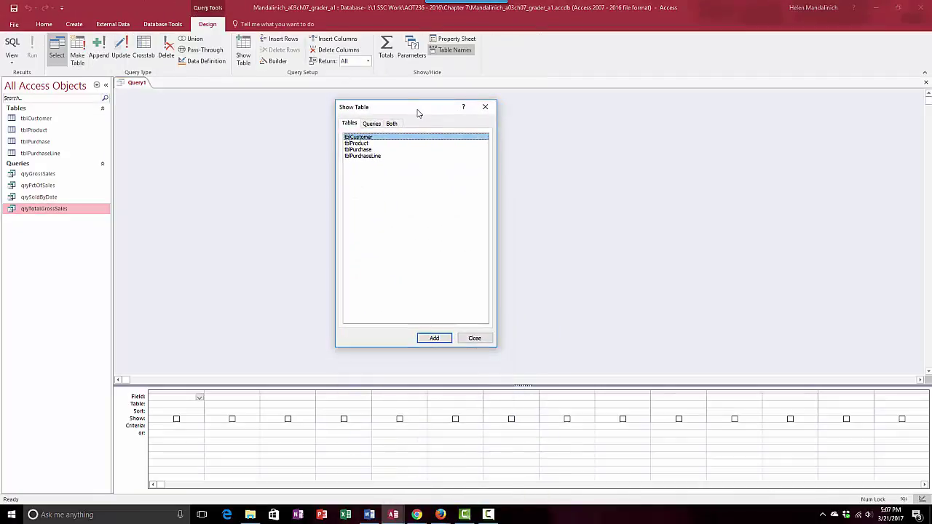
double_click(364, 143)
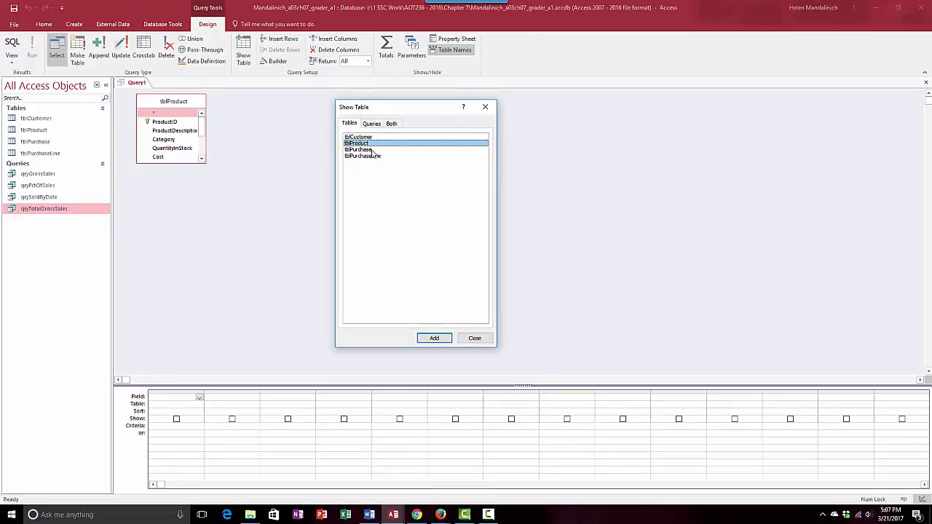
double_click(374, 156)
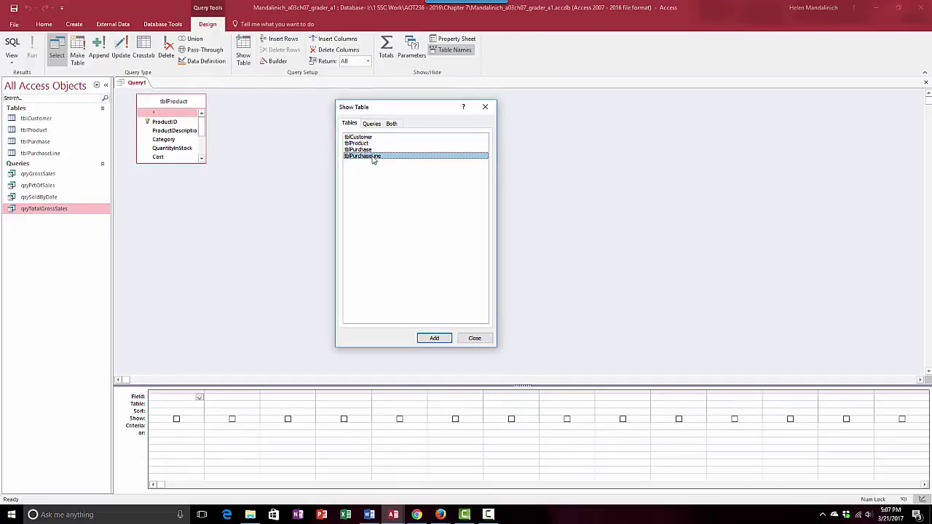
left_click(474, 339)
Step: Enlarge the tblProduct field list to show all its fields, raise the design grid, and add the Category field
left_click(164, 165)
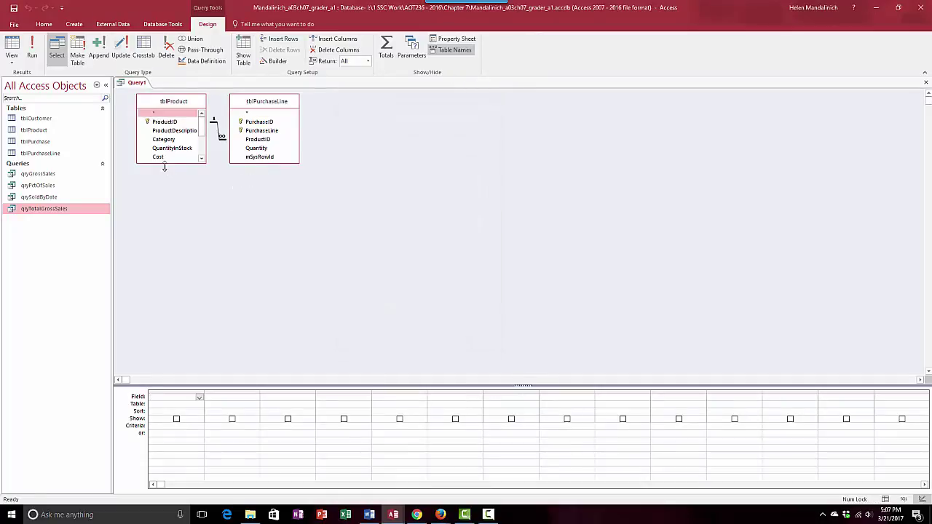
left_click_drag(165, 167, 173, 217)
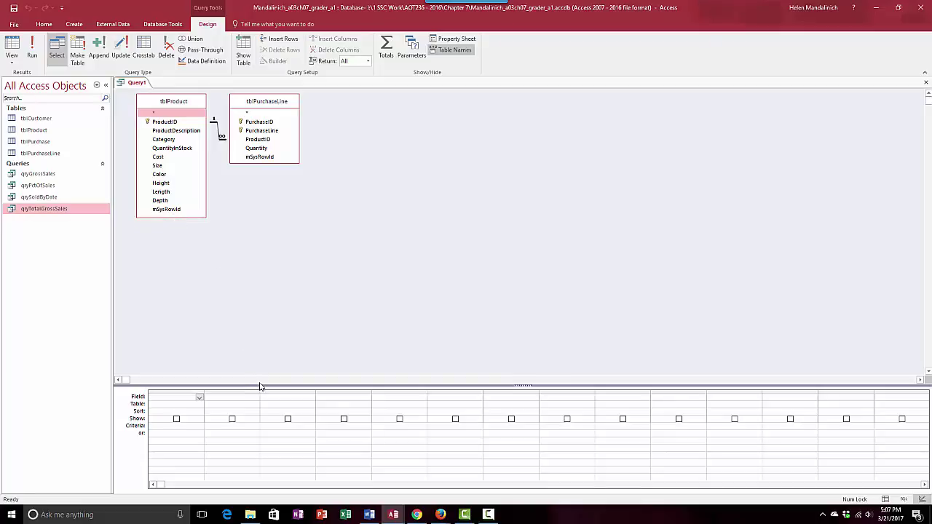
left_click_drag(260, 385, 252, 227)
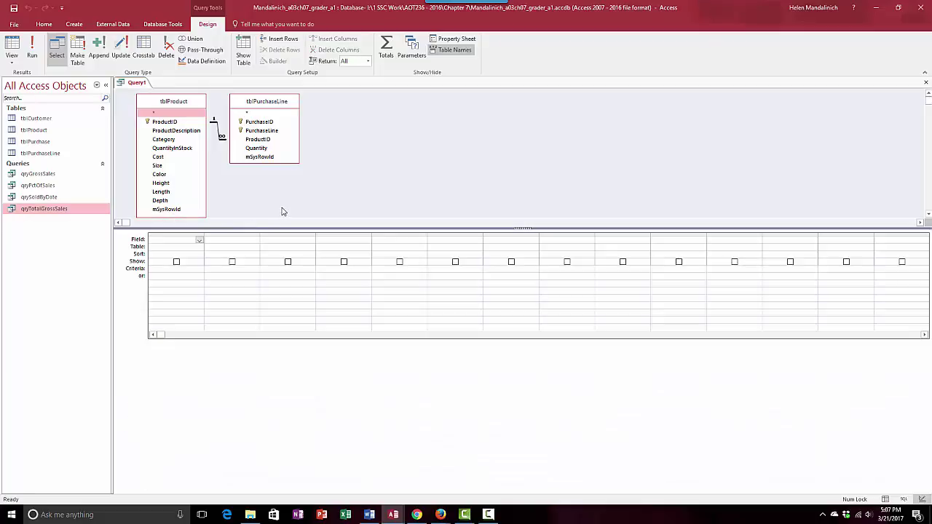
double_click(174, 142)
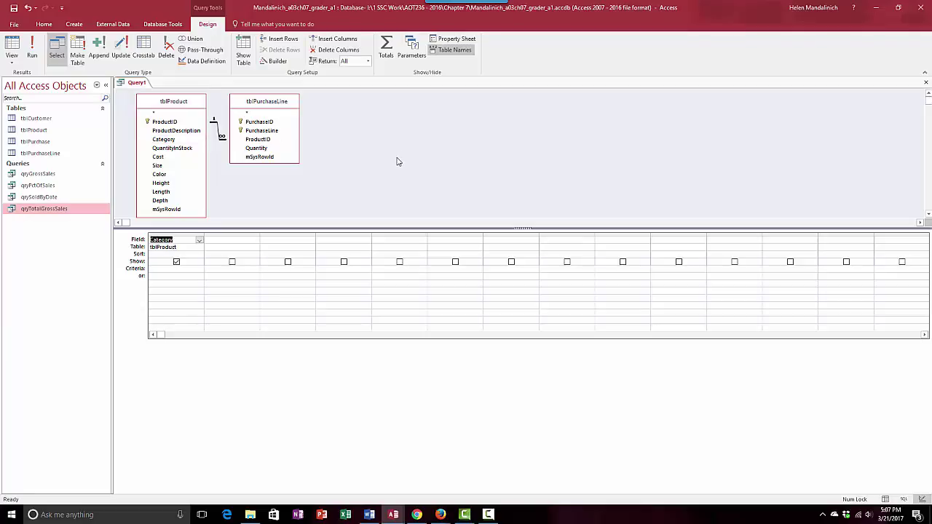
right_click(233, 239)
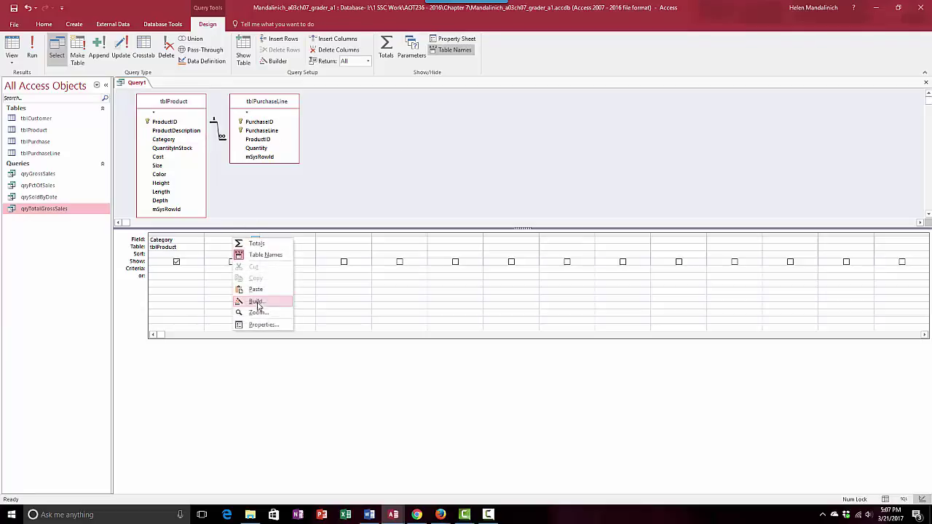
left_click(257, 312)
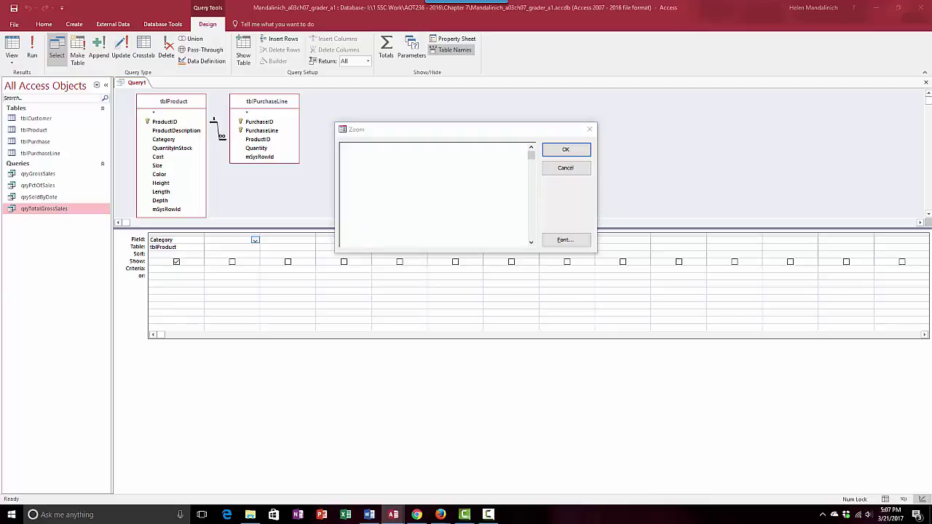
left_click(368, 155)
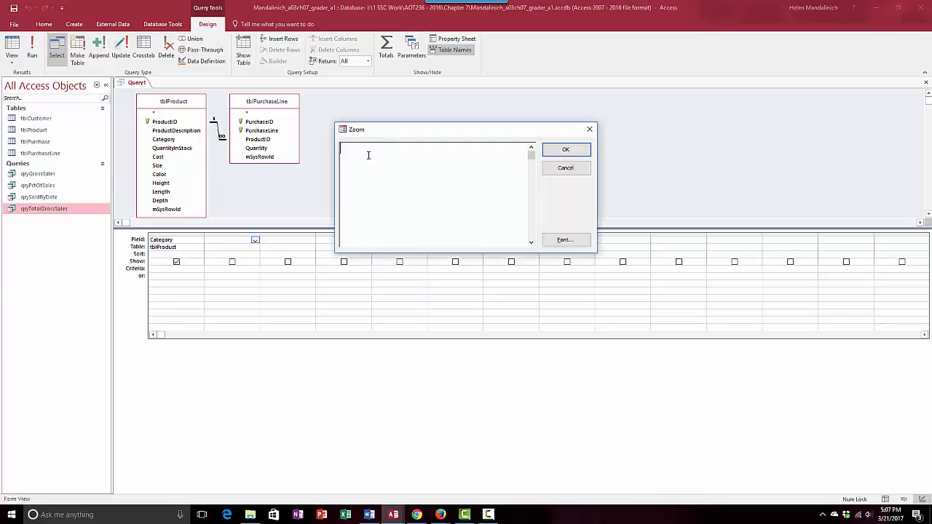
left_click(557, 171)
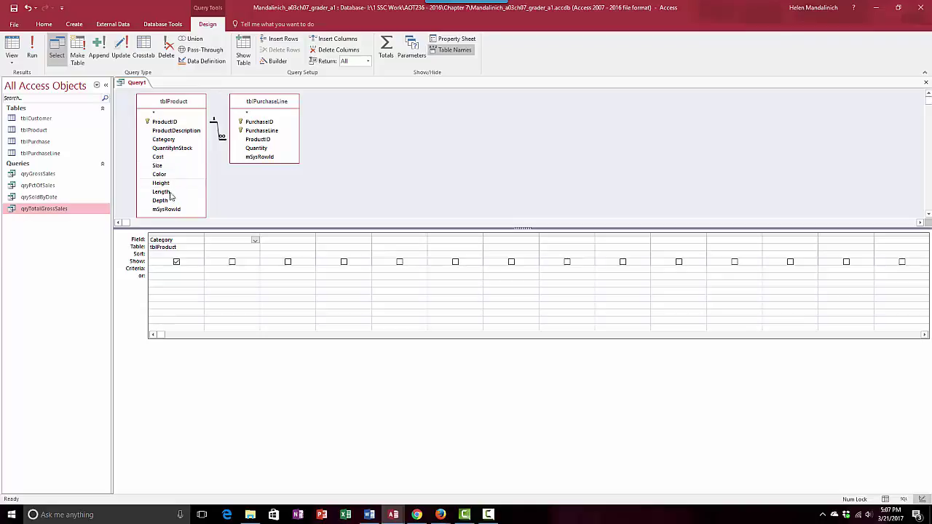
Step: Add Quantity from tblPurchaseLine under the name CategoryVolume, run the query to check the records, and return to Design view
double_click(265, 149)
left_click(208, 239)
type("CategoryValume:Q")
left_click(33, 51)
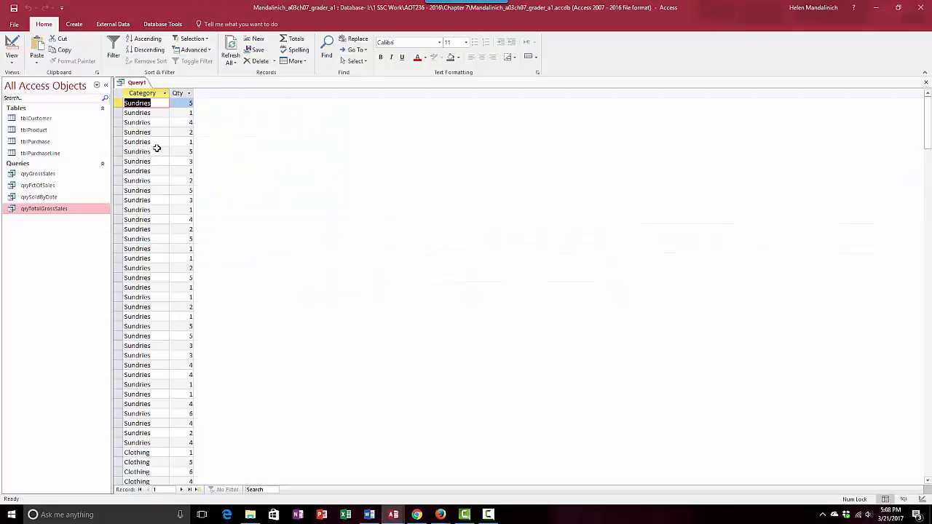
left_click(11, 48)
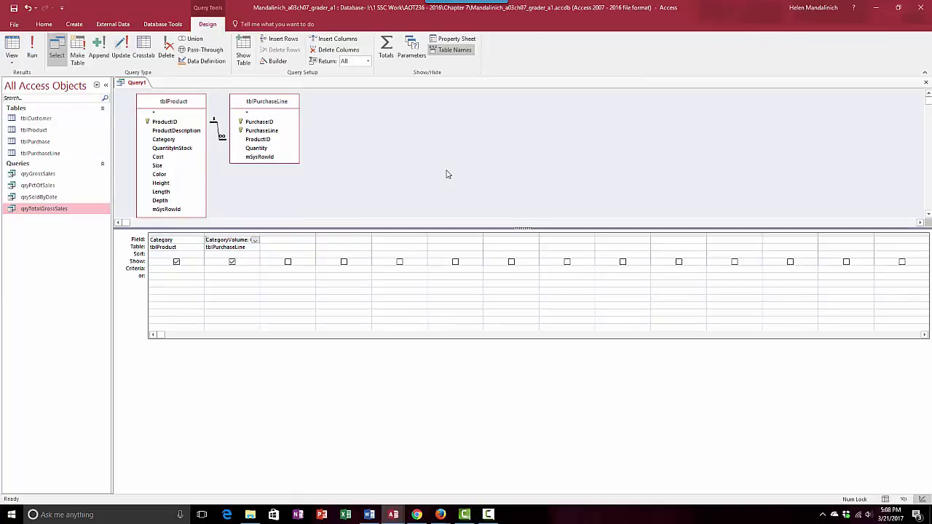
Step: Turn on the query's Total row, keeping Category grouped and setting CategoryVolume to Sum
left_click(386, 48)
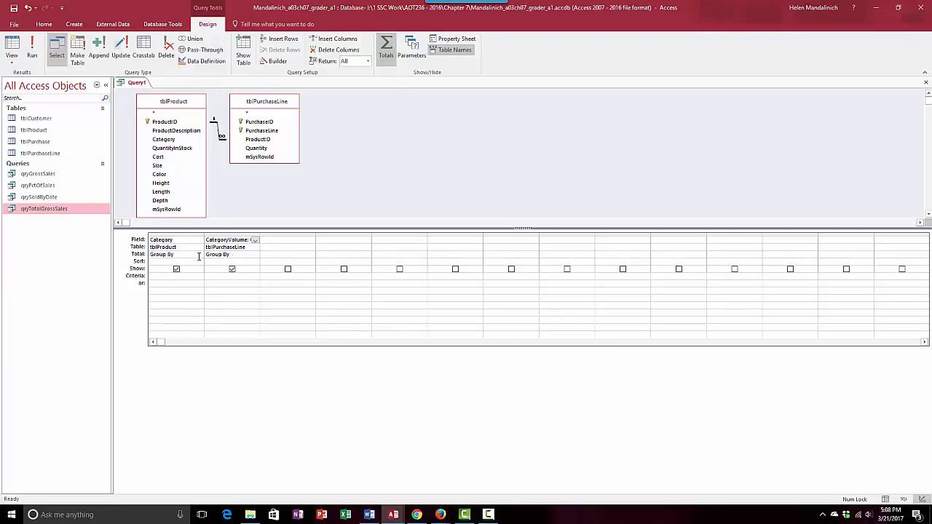
left_click(249, 255)
left_click(255, 255)
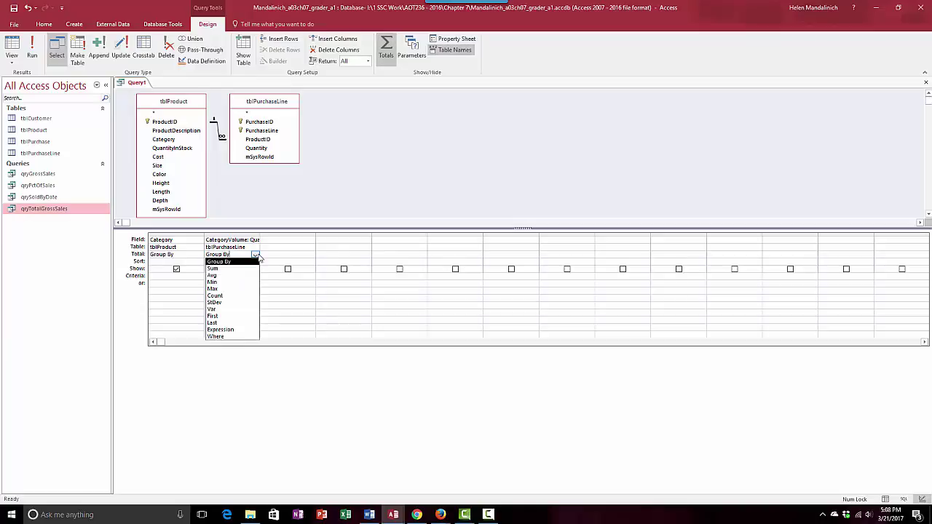
left_click(219, 268)
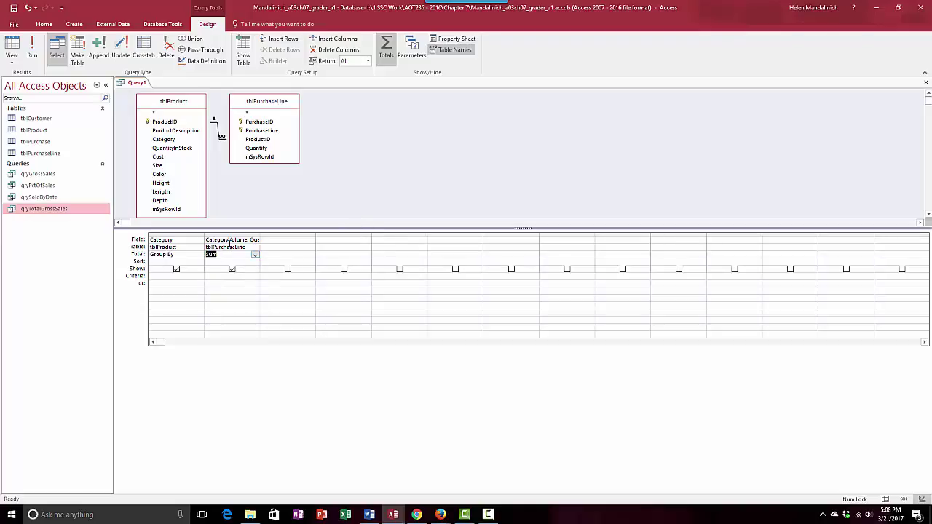
Step: Run the query, fit both result columns to their contents, and return to Design view
left_click(32, 49)
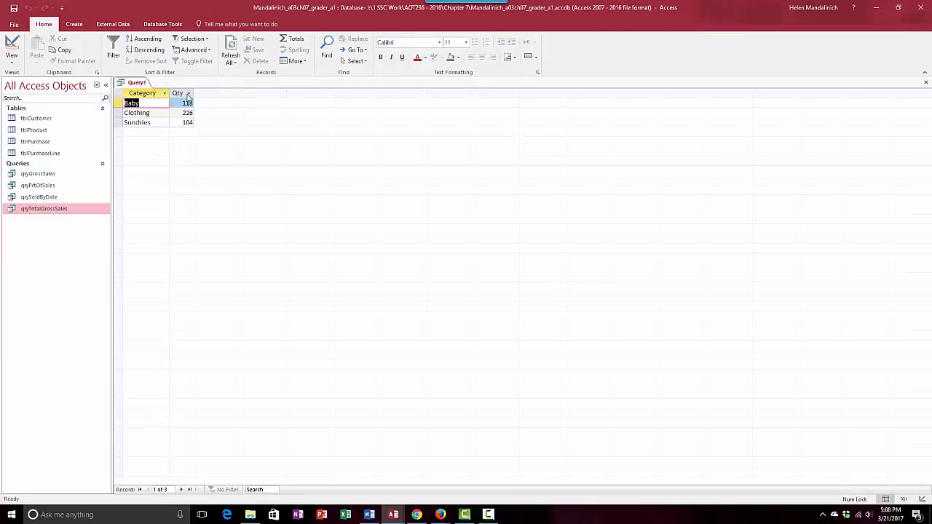
left_click_drag(165, 97, 183, 93)
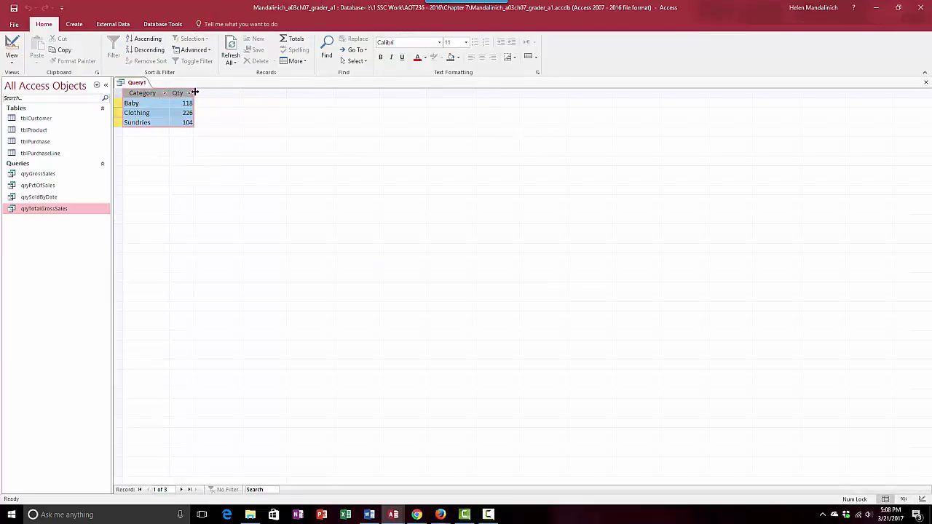
double_click(195, 93)
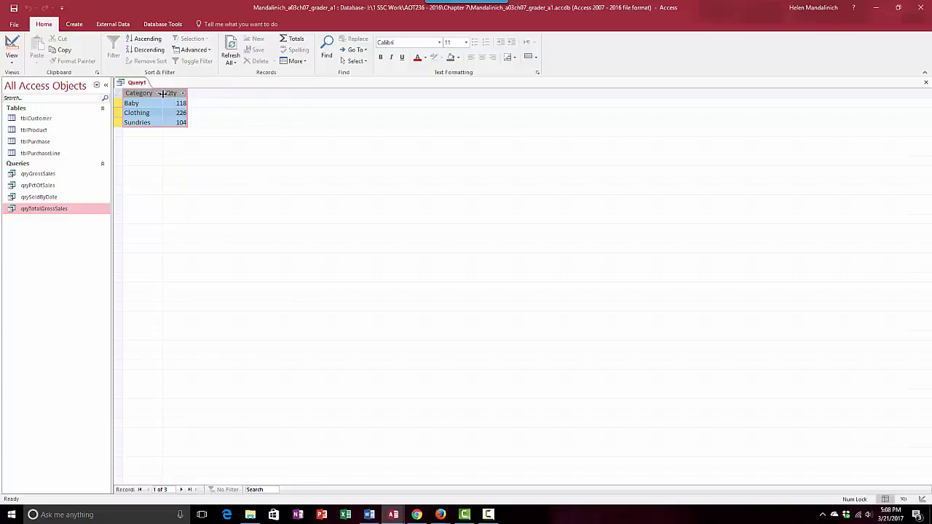
left_click(12, 45)
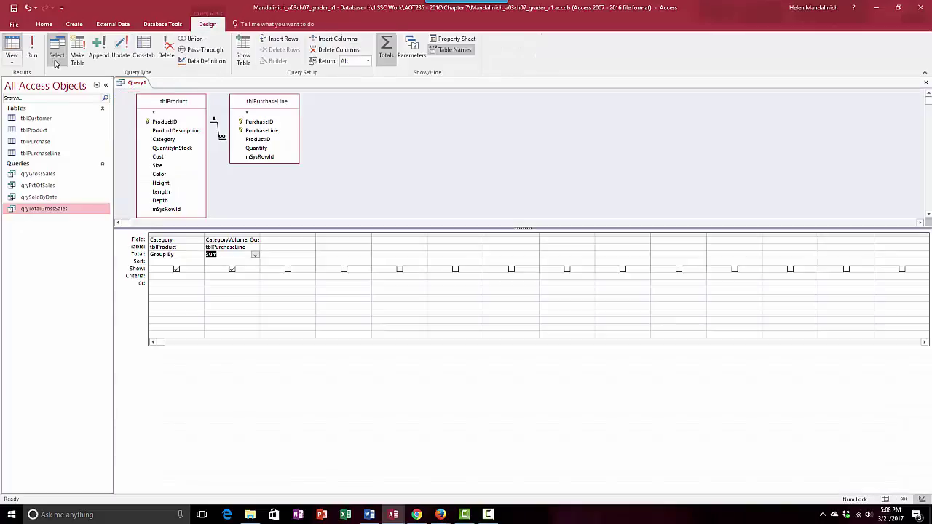
Step: Try redefining the calculated field as CategoryVolume:[Quantity], then run the query to check the result and return to Design view
left_click_drag(216, 240, 251, 241)
left_click(254, 241)
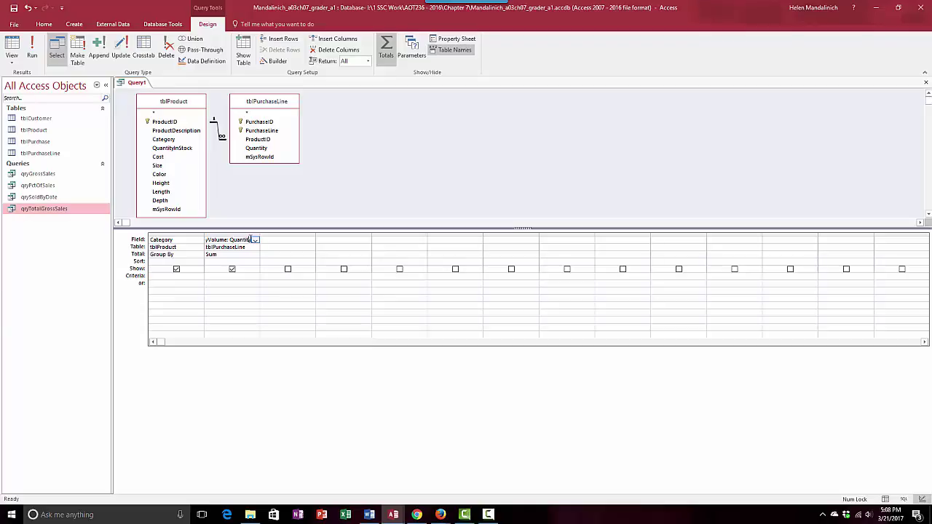
left_click_drag(251, 240, 174, 242)
key("Delete")
type("Cat")
key("BackSpace")
key("BackSpace")
type("egoryVolume:[Quantity]")
key("Return")
left_click(33, 50)
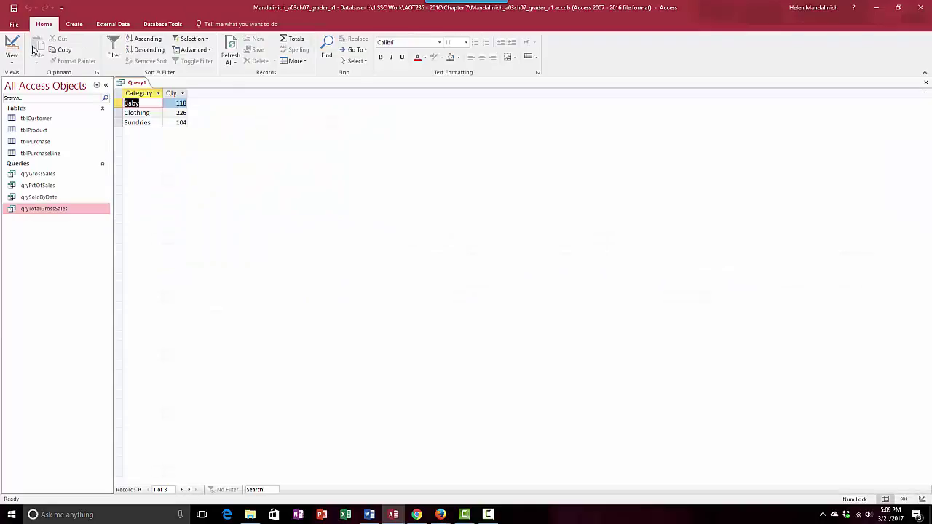
left_click(12, 45)
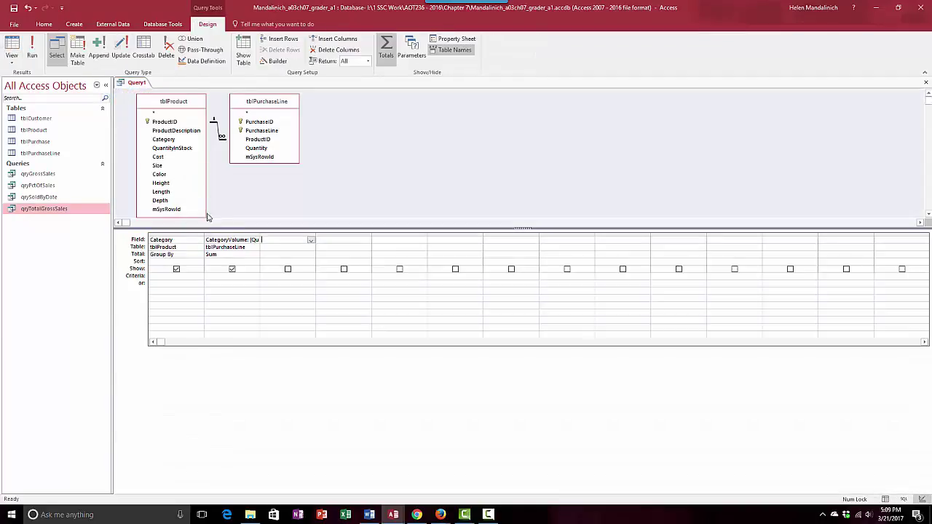
Step: Re-enter the CategoryVolume expression as Quantity without brackets, leaving its total as Sum
left_click(212, 240)
type("Quantity")
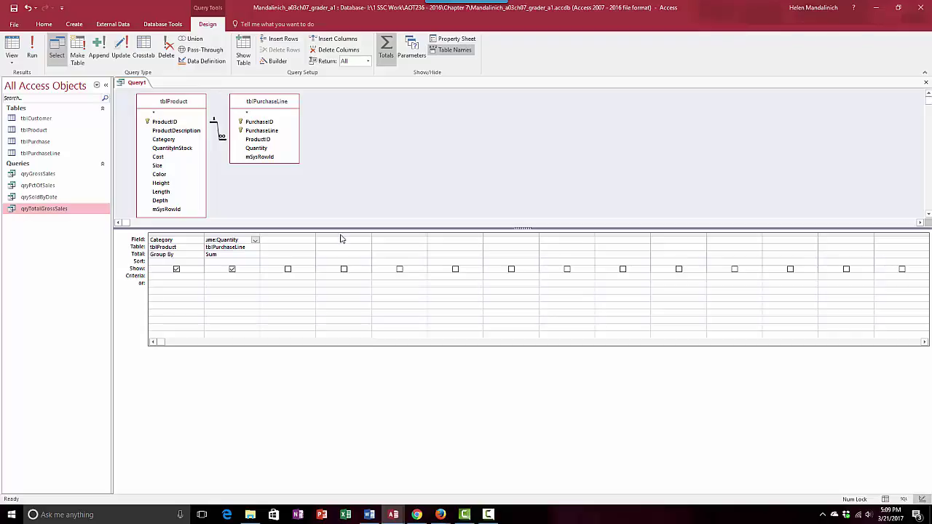
key("Down")
key("Down")
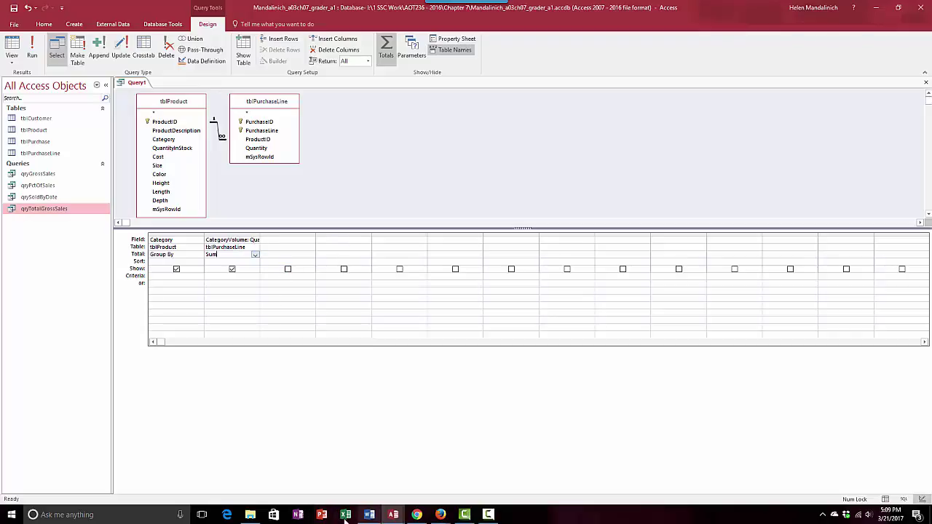
Step: Check the query name in the Word instructions, then save the query as qryVolByCategory
left_click(369, 515)
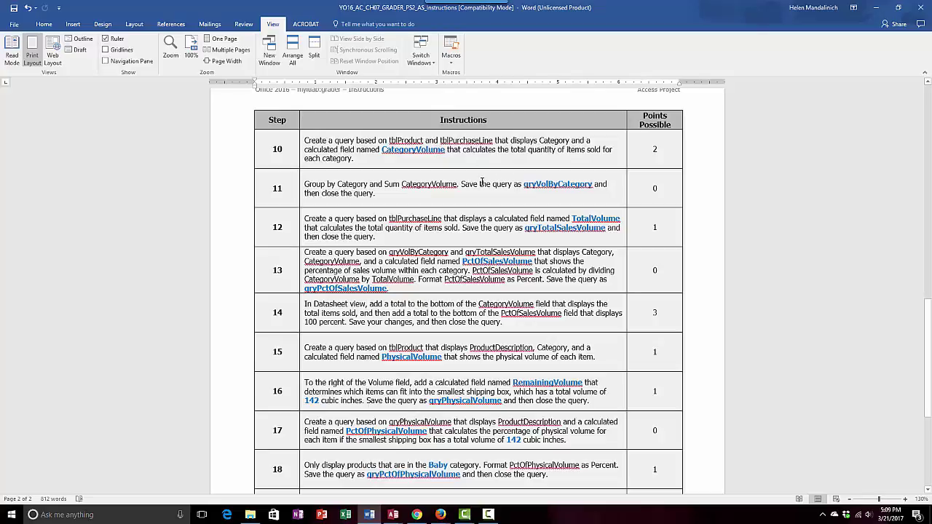
left_click(881, 7)
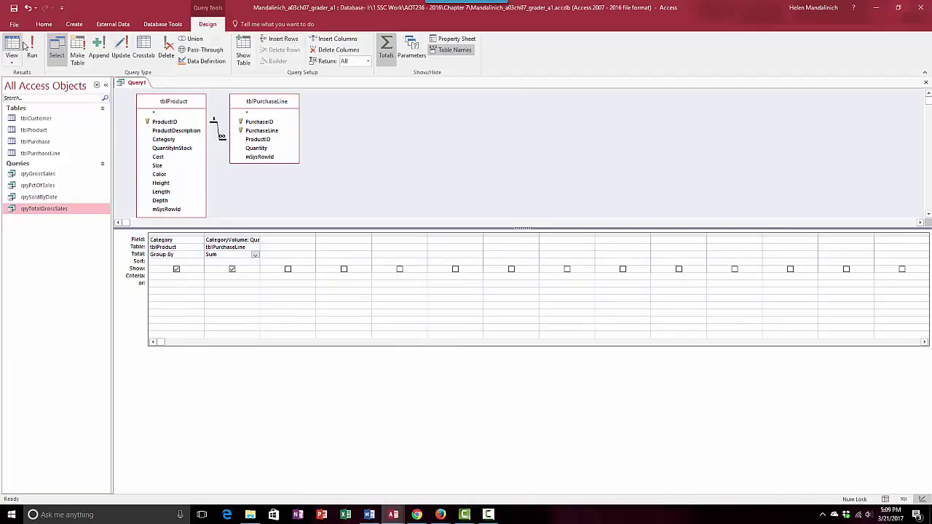
left_click(13, 9)
type("qryVolByCategory")
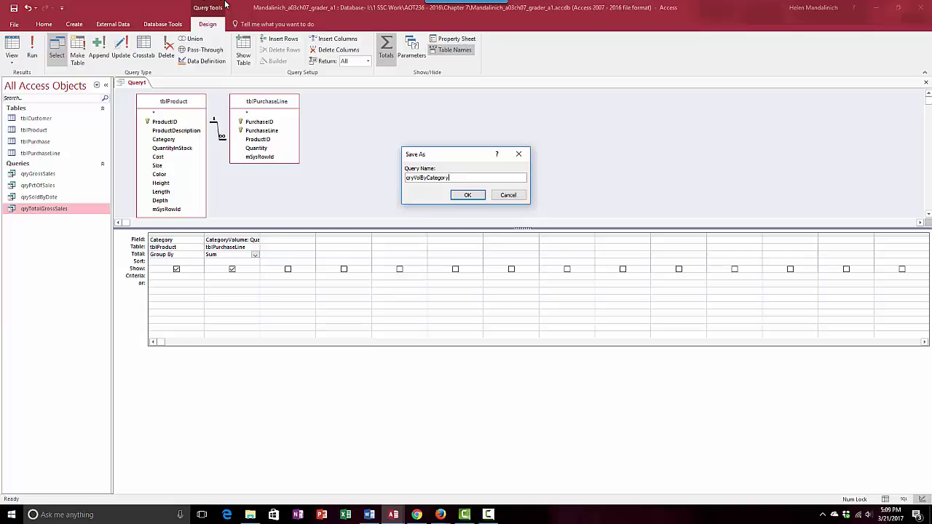
key("Return")
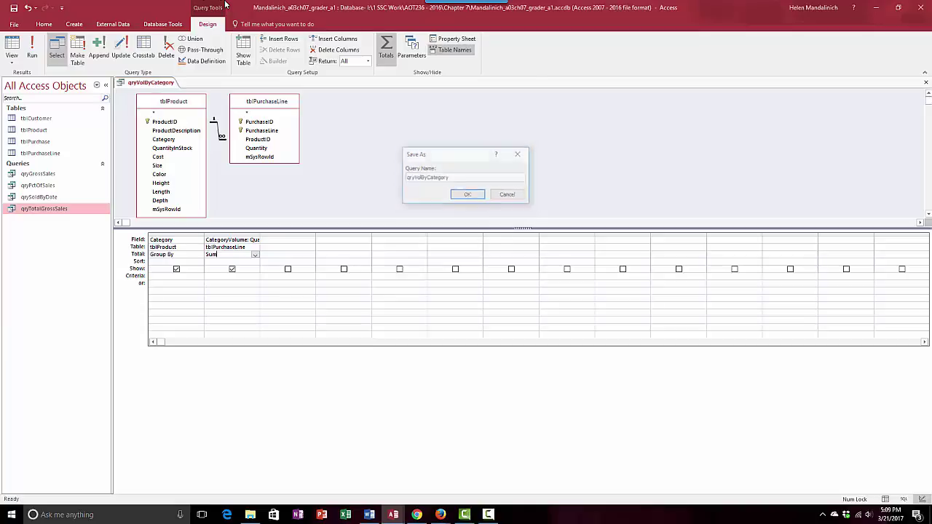
Step: Edit the CategoryVolume expression in a zoomed view to bracket Quantity, then run the query to check it and return to Design view
right_click(243, 240)
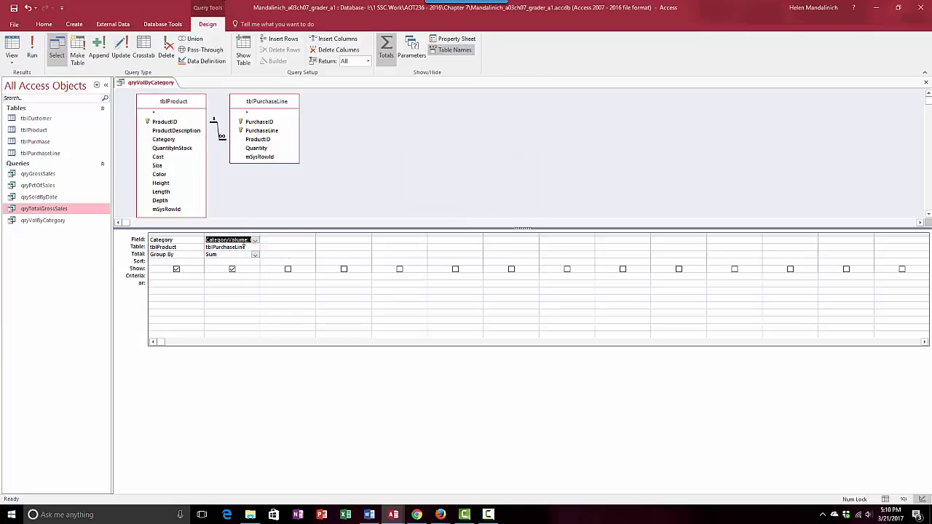
left_click(273, 314)
left_click(420, 172)
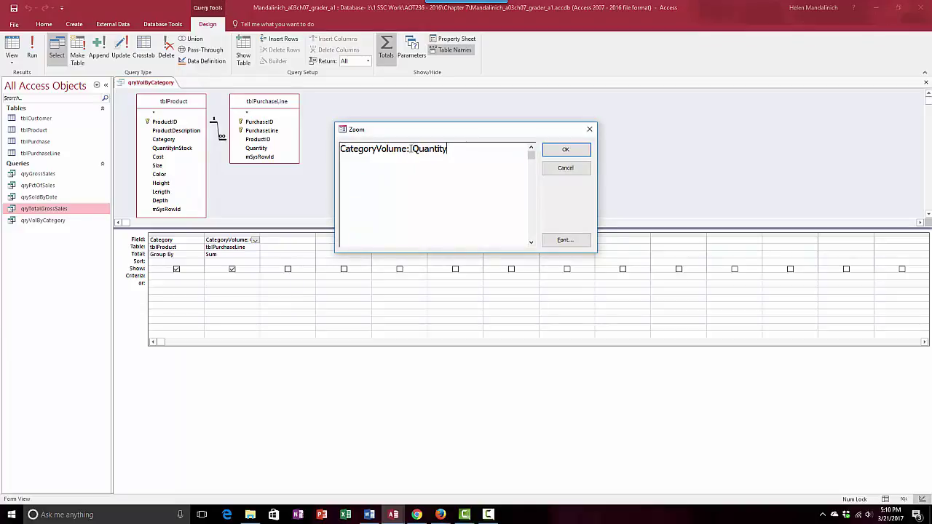
type("[")
left_click(565, 149)
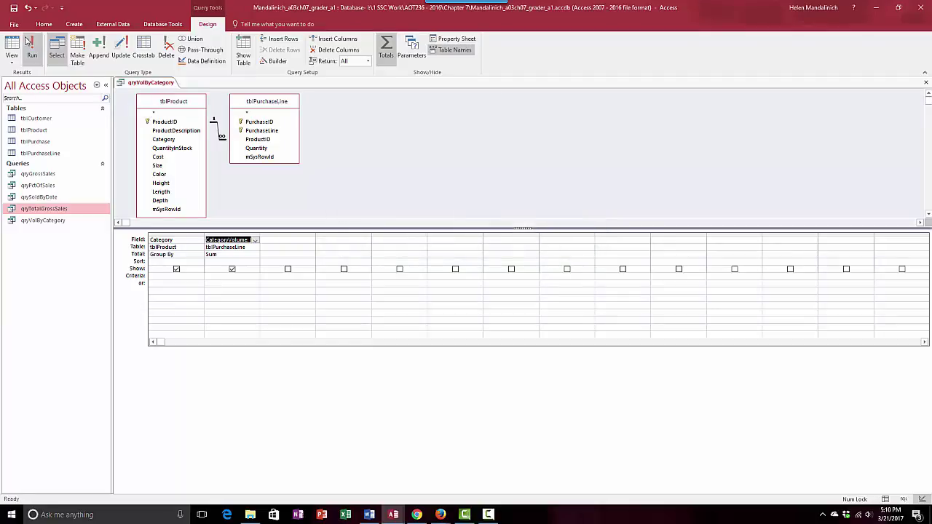
left_click(31, 44)
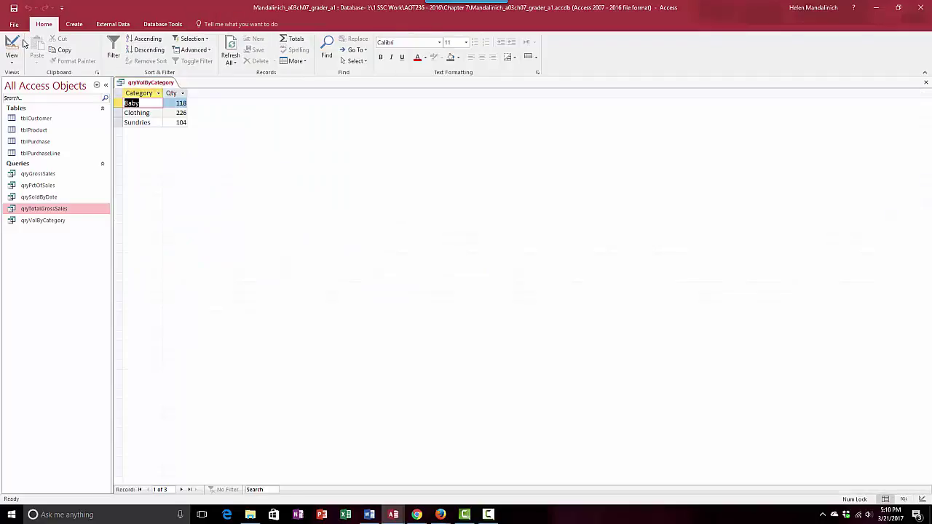
left_click(15, 44)
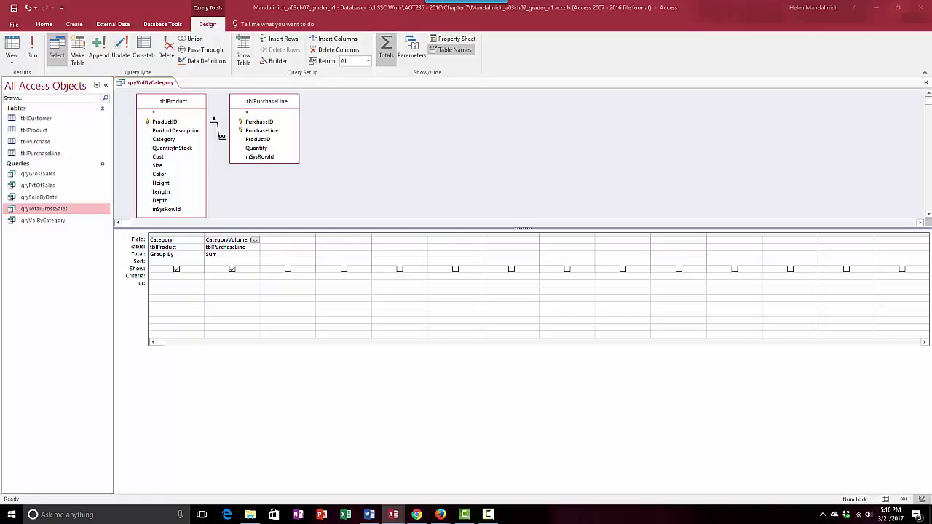
Step: Switch to the Word instructions, shrink them to a floating window over the database, and close qryVolByCategory
left_click(369, 515)
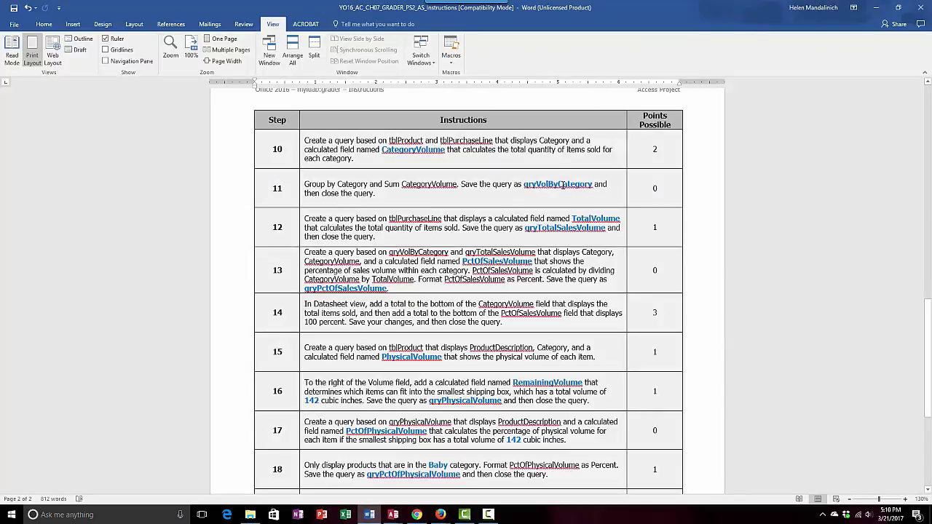
left_click_drag(591, 10, 414, 115)
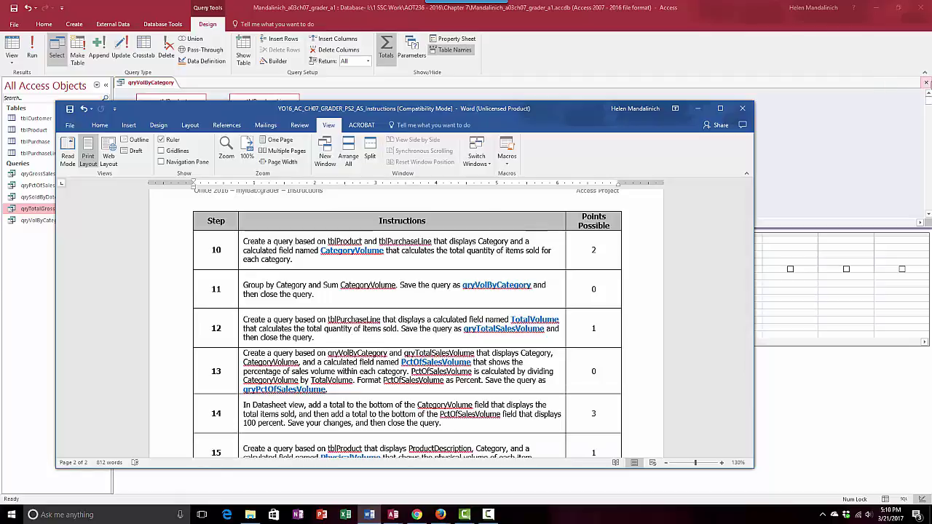
left_click(927, 85)
Step: Consult step 12 of the Word instructions and create a new query in Design view based on tblPurchaseLine
left_click(370, 519)
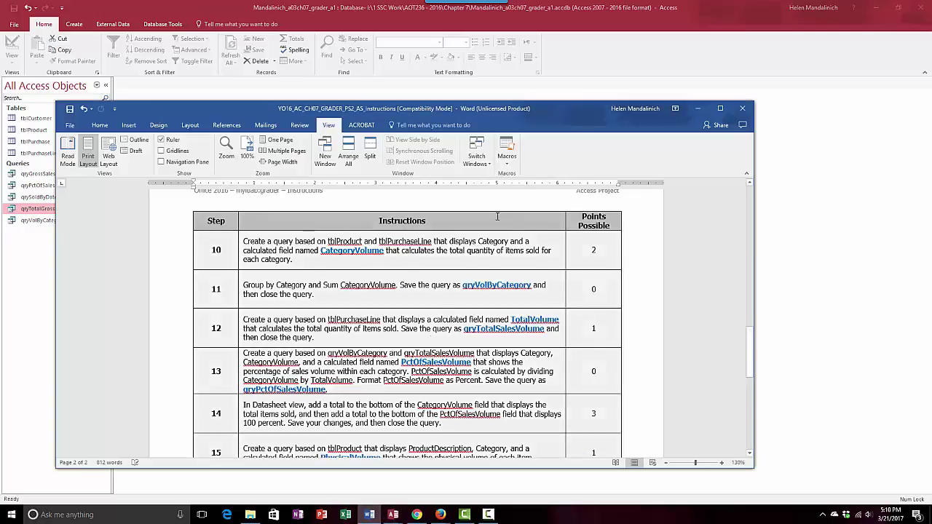
scroll(551, 290, "down", 3)
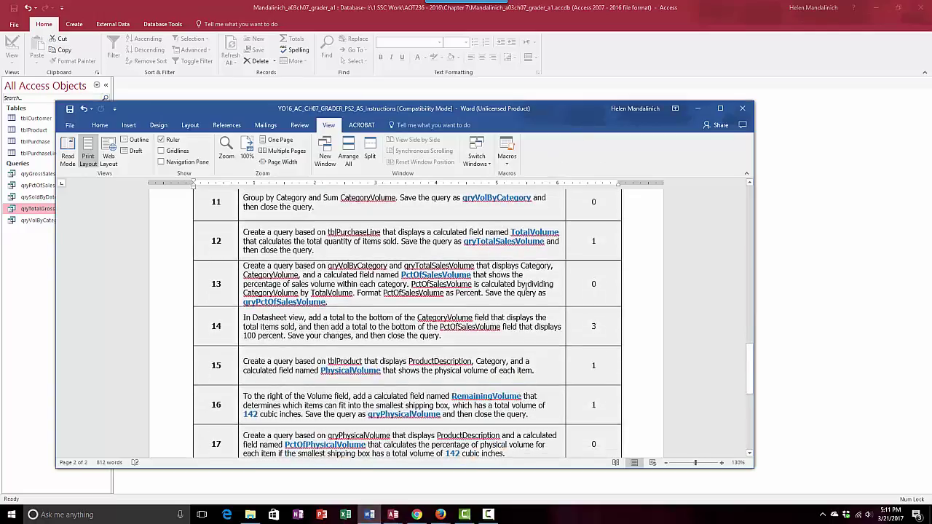
scroll(324, 303, "up", 1)
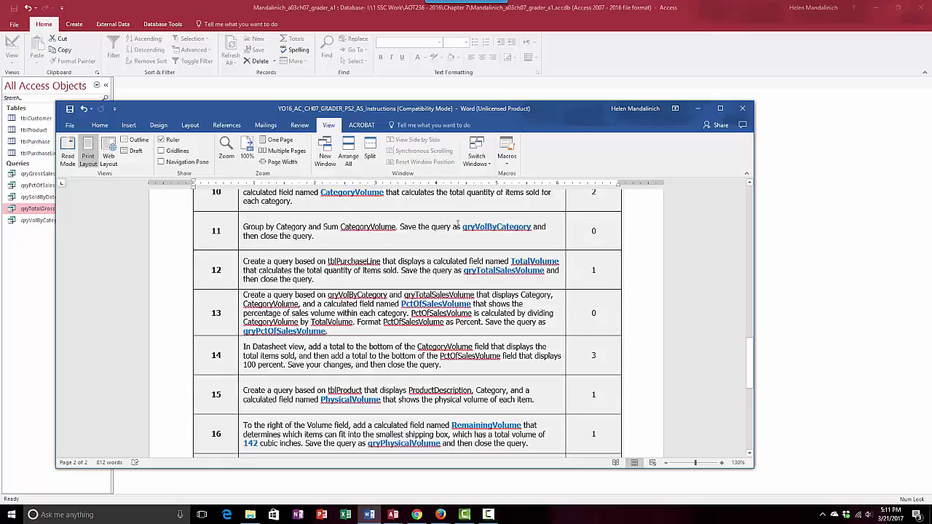
left_click(697, 109)
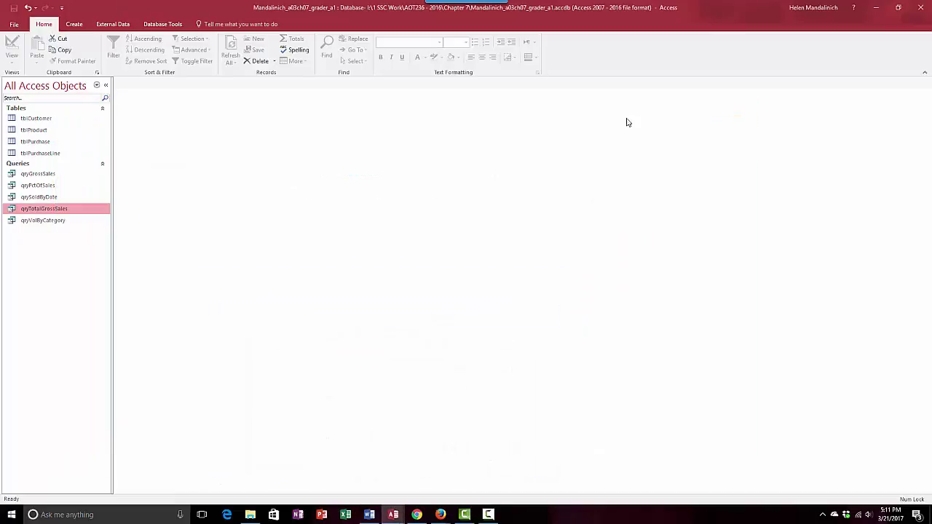
left_click(71, 25)
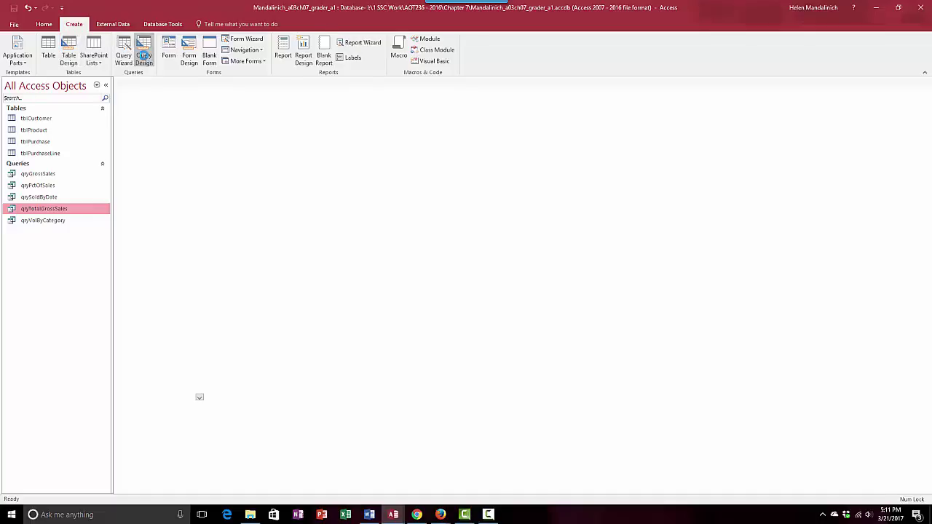
left_click(144, 57)
left_click(369, 515)
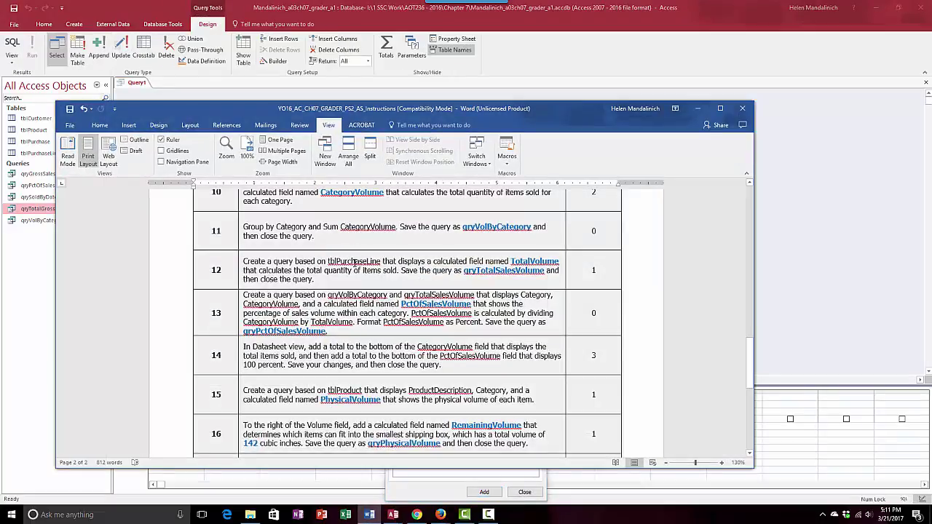
left_click(697, 108)
double_click(425, 311)
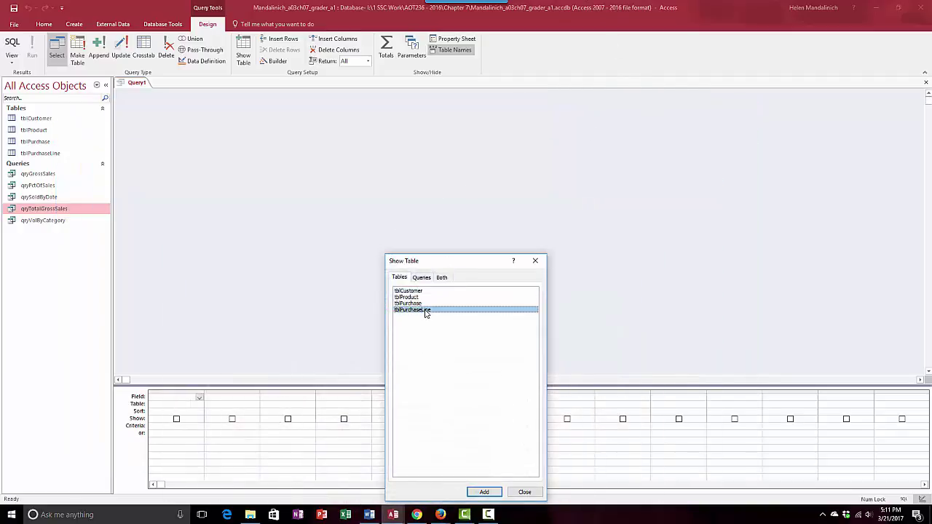
left_click(525, 493)
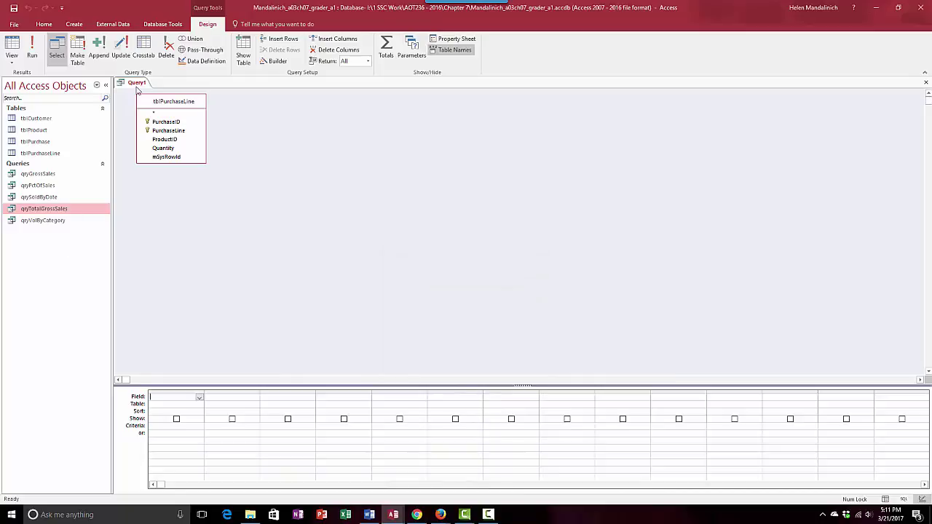
Step: Recheck step 12 in the Word instructions, raise the design grid, and add the calculated field TotalVolume:Quantity in the first column
left_click(369, 515)
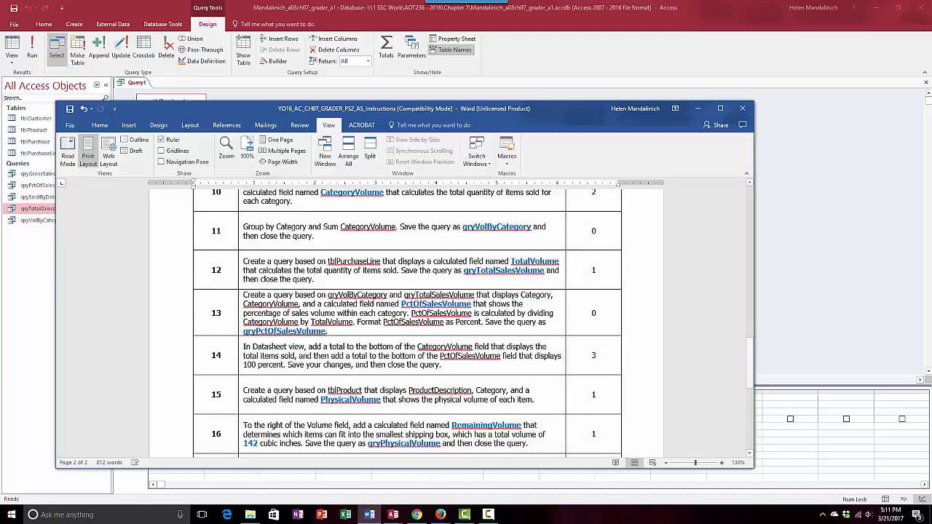
left_click(393, 515)
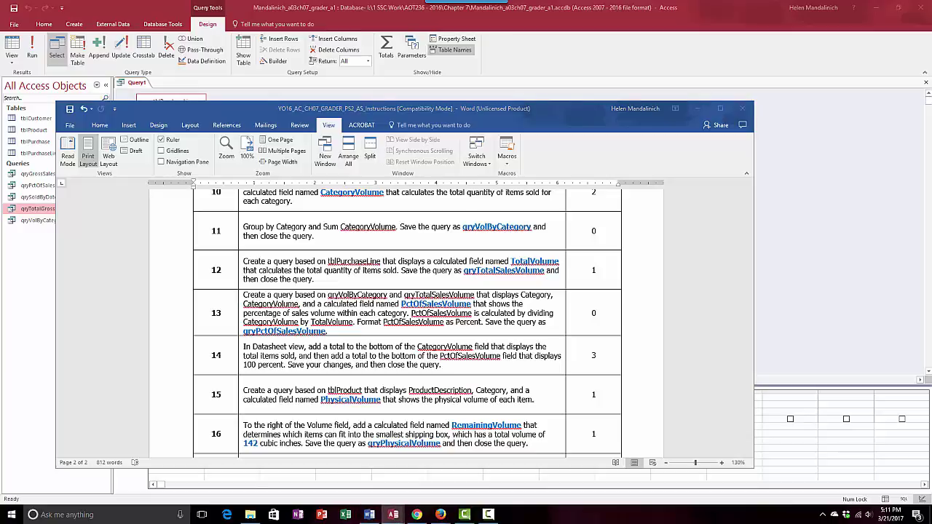
left_click(696, 109)
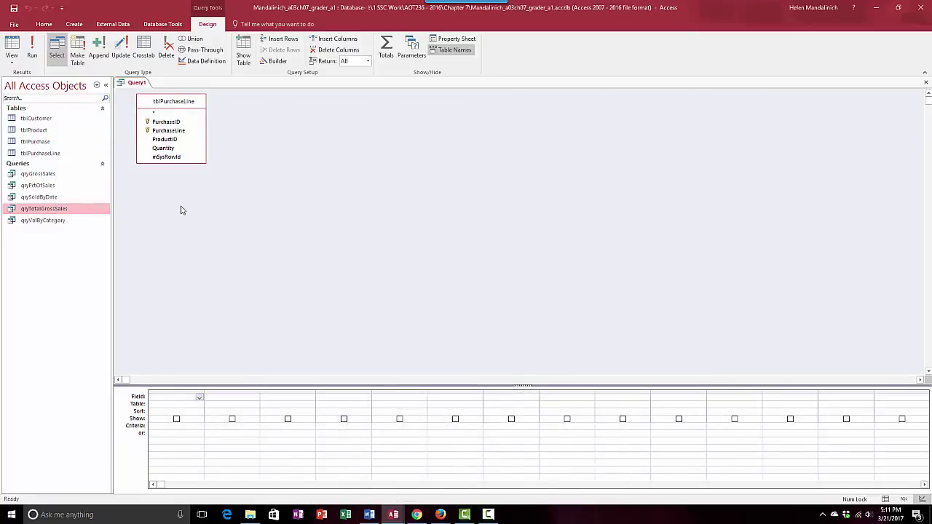
left_click_drag(210, 386, 211, 204)
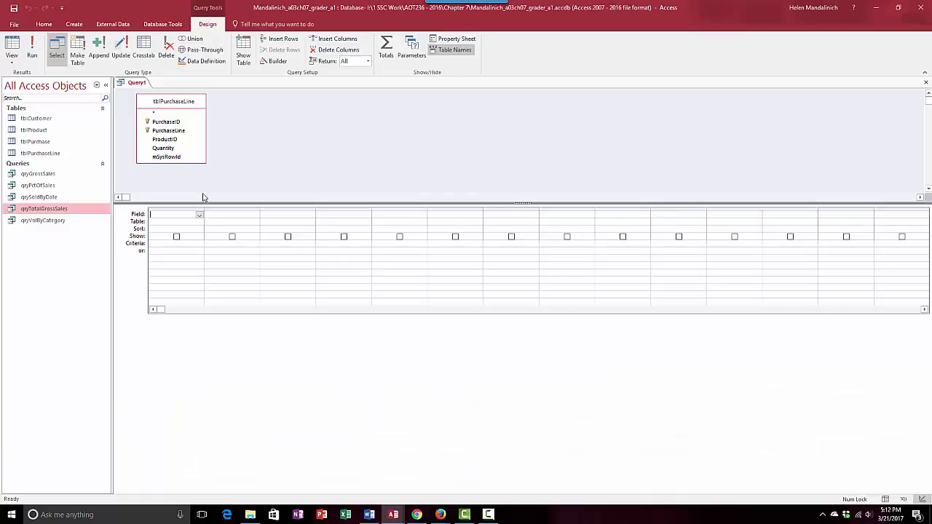
right_click(172, 215)
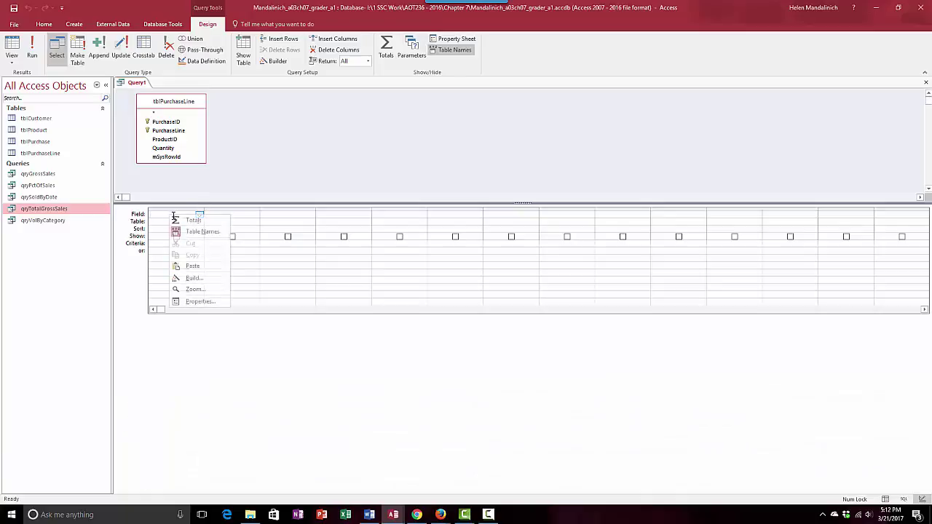
left_click(199, 290)
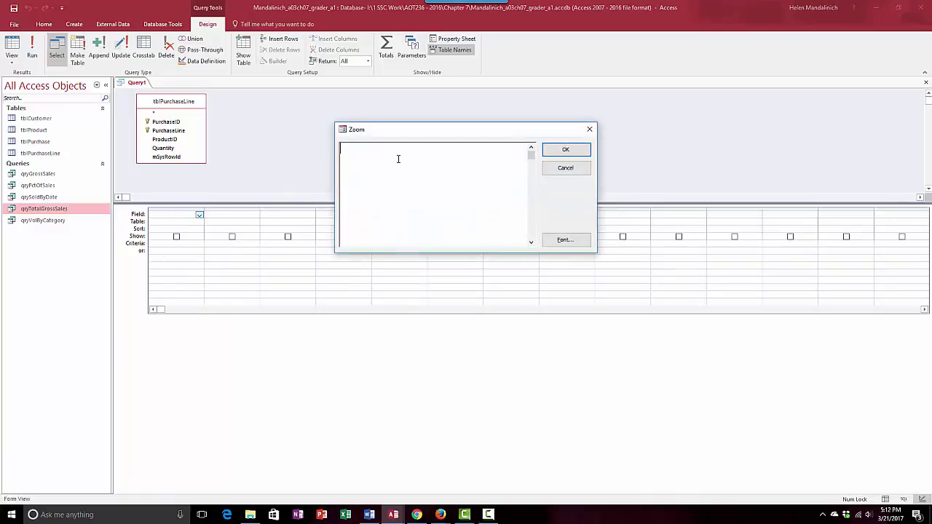
type("TotalVolume:Quantity")
left_click(566, 150)
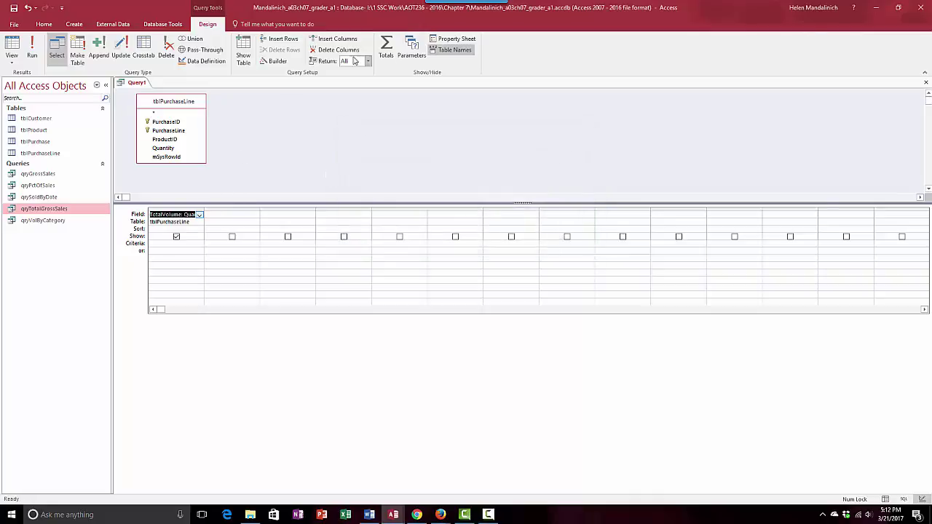
Step: Add the Total row to the query design, set TotalVolume to Sum, and run the query
left_click(386, 49)
left_click(182, 229)
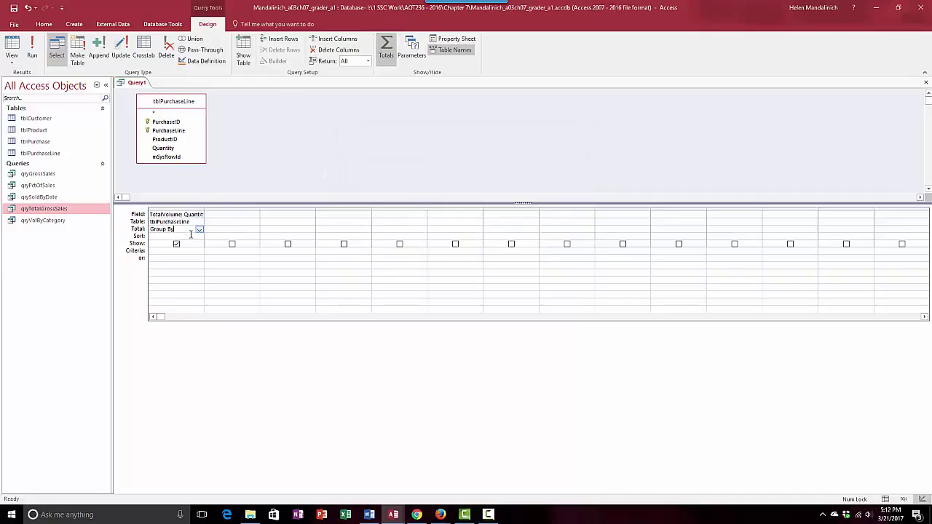
left_click(198, 230)
left_click(191, 242)
left_click(37, 51)
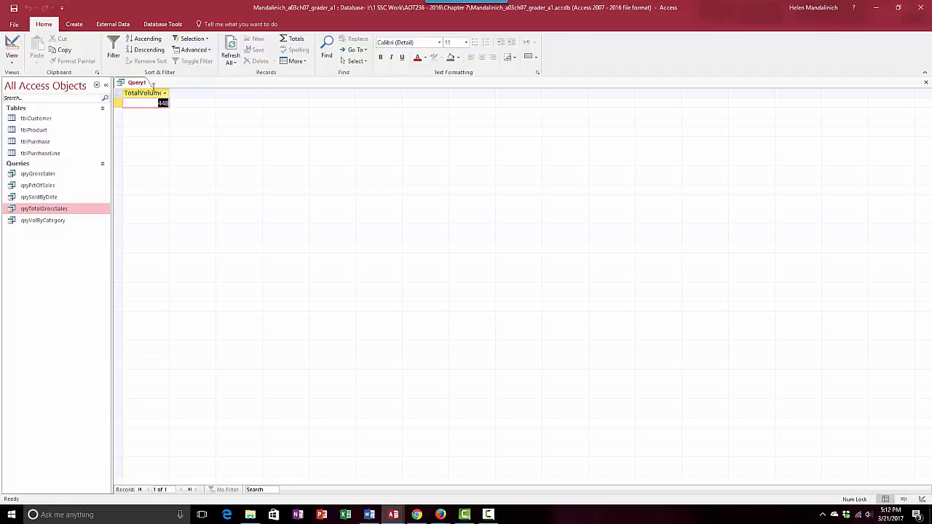
Step: Save the query as qryTotalSalesVolume and close it
left_click(13, 10)
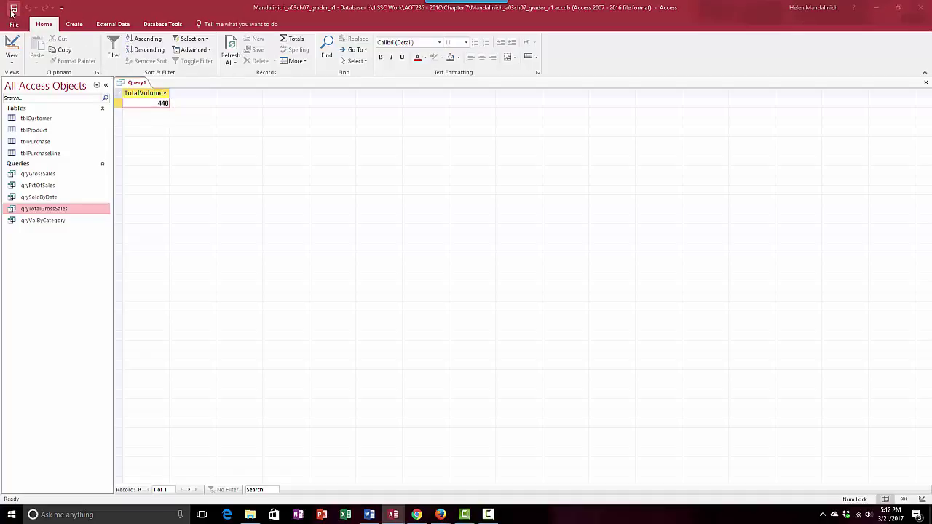
type("qry")
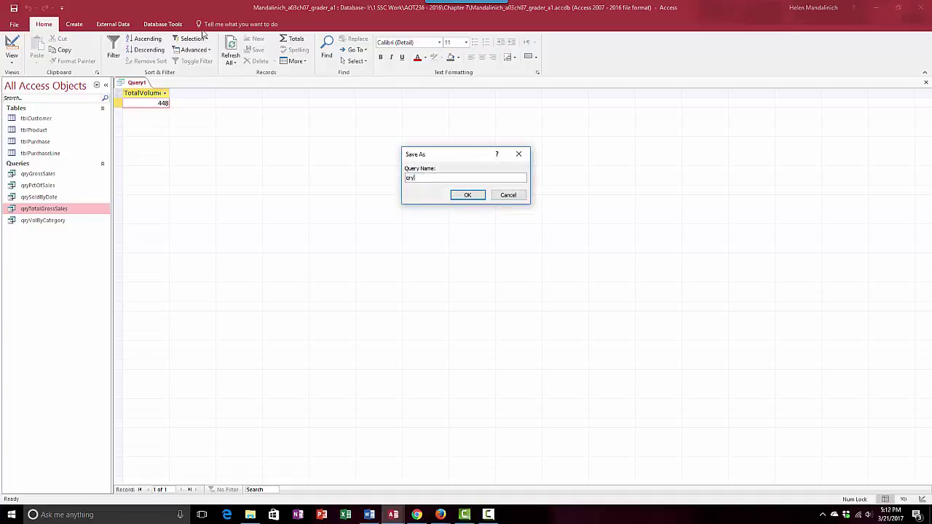
type("TotalSalesVolume")
key("Return")
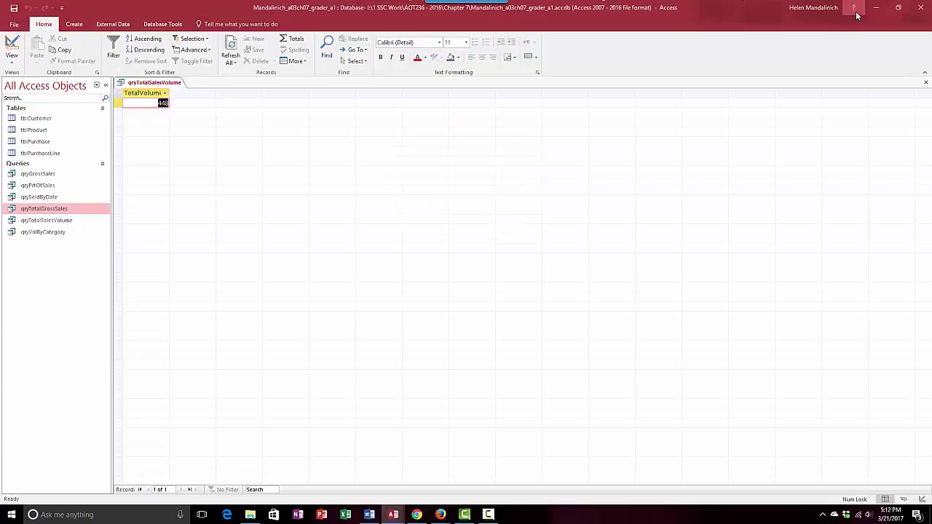
left_click(925, 83)
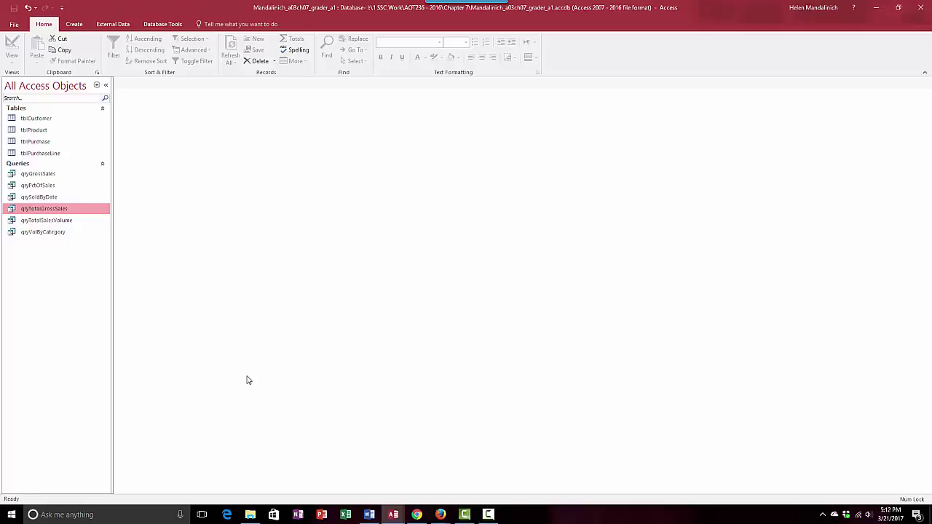
Step: Switch to the Word instructions and highlight in yellow the step 13 sentence explaining how PctOfSalesVolume is calculated
left_click(369, 514)
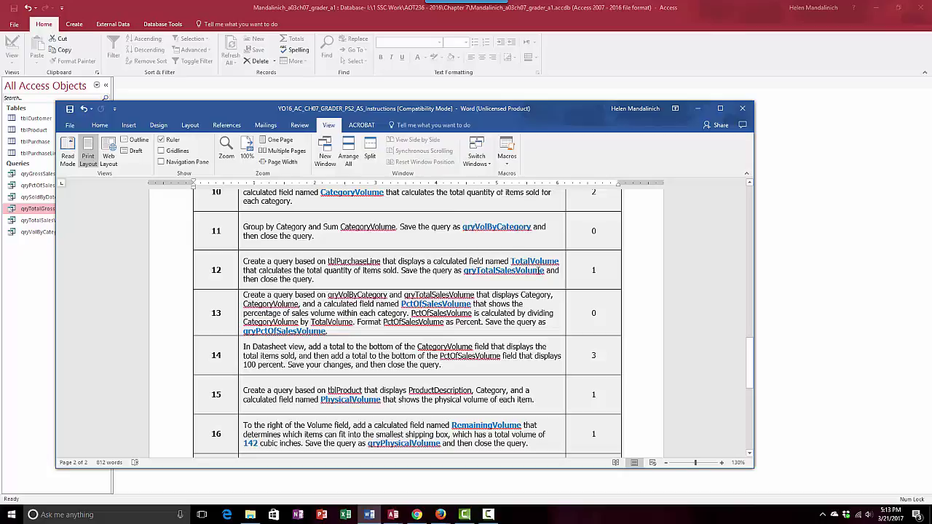
scroll(371, 277, "down", 1)
scroll(372, 276, "down", 1)
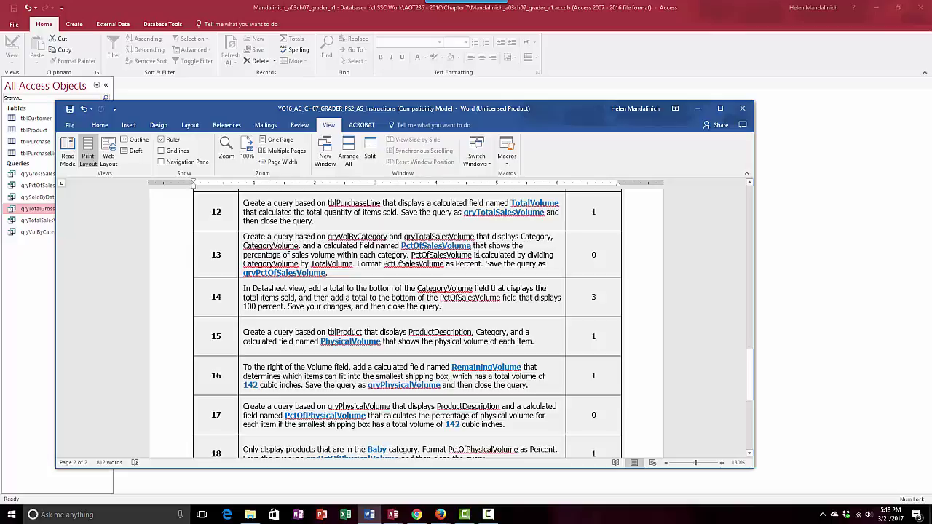
left_click_drag(411, 255, 355, 263)
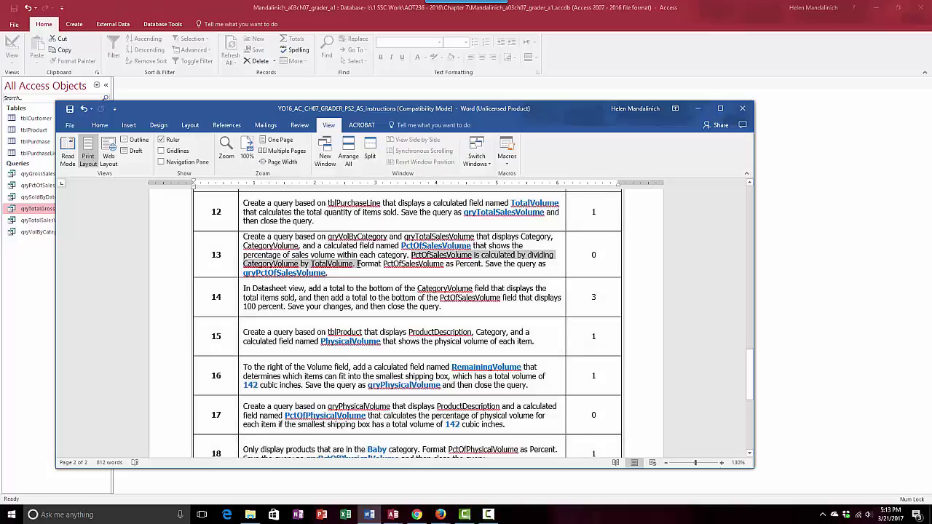
left_click(101, 127)
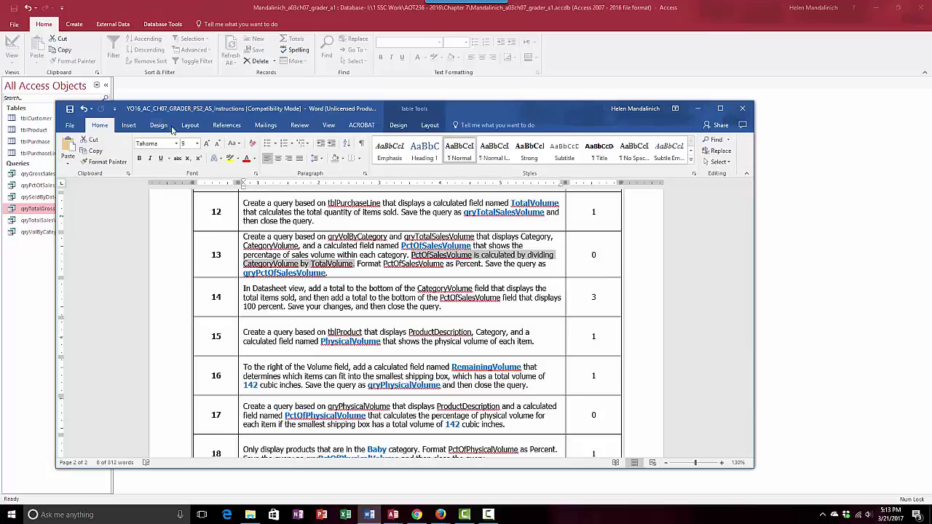
left_click(230, 158)
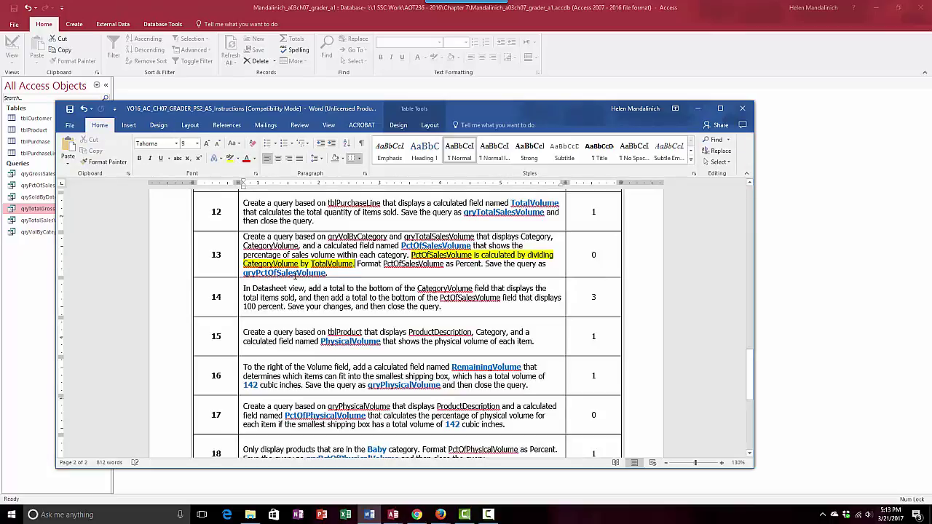